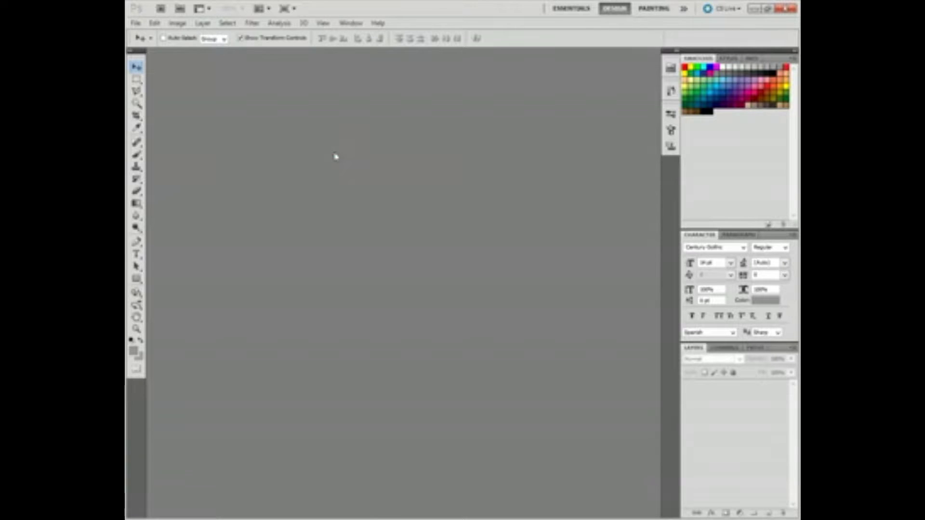
# - Open the couple photo with the woman in the red dress from the File Open thumbnails
pyautogui.doubleClick(336, 157)
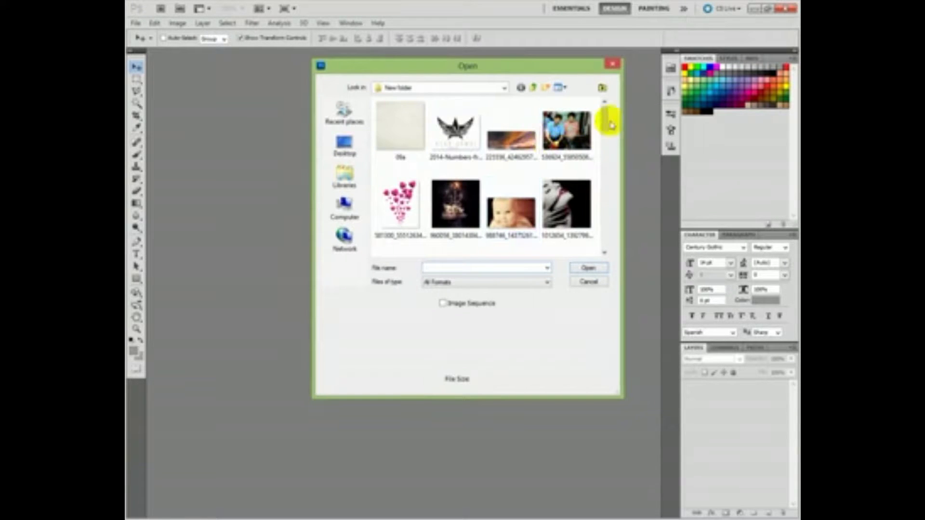
pyautogui.moveTo(606, 123); pyautogui.dragTo(608, 164)
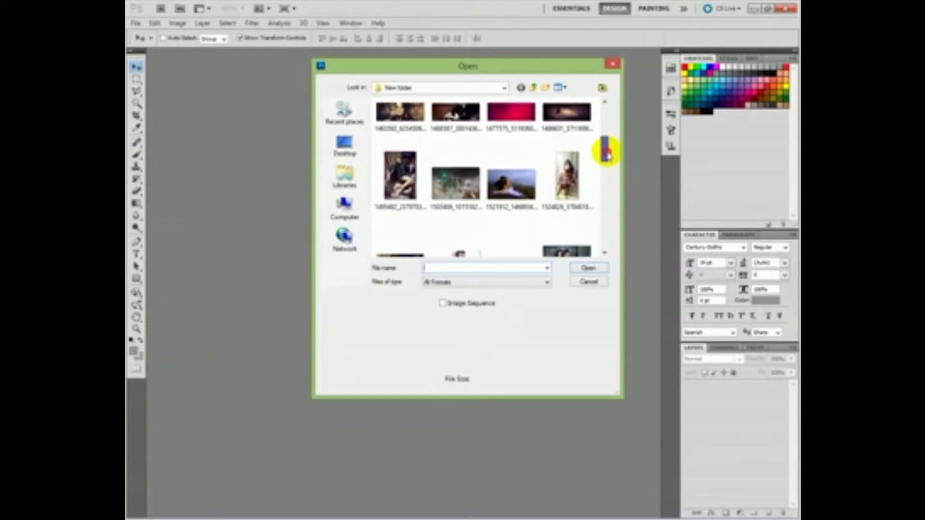
pyautogui.click(440, 195)
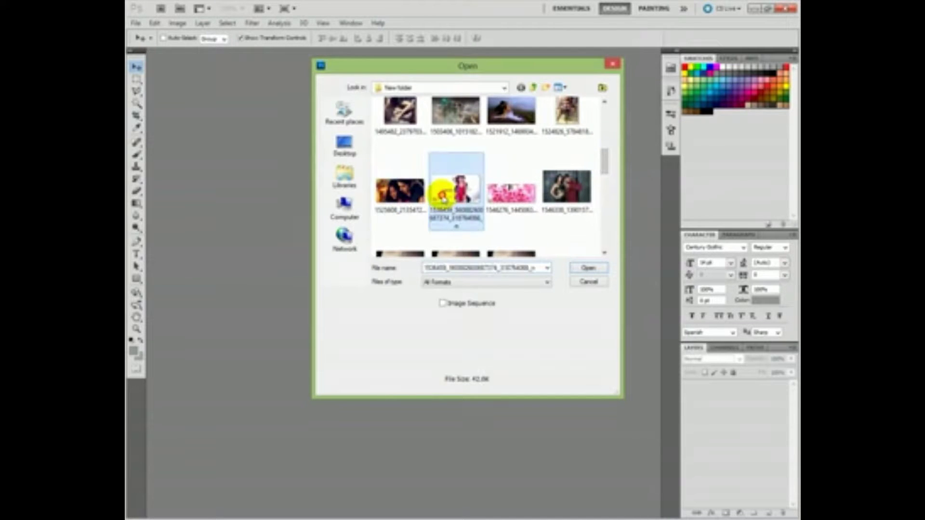
pyautogui.doubleClick(441, 196)
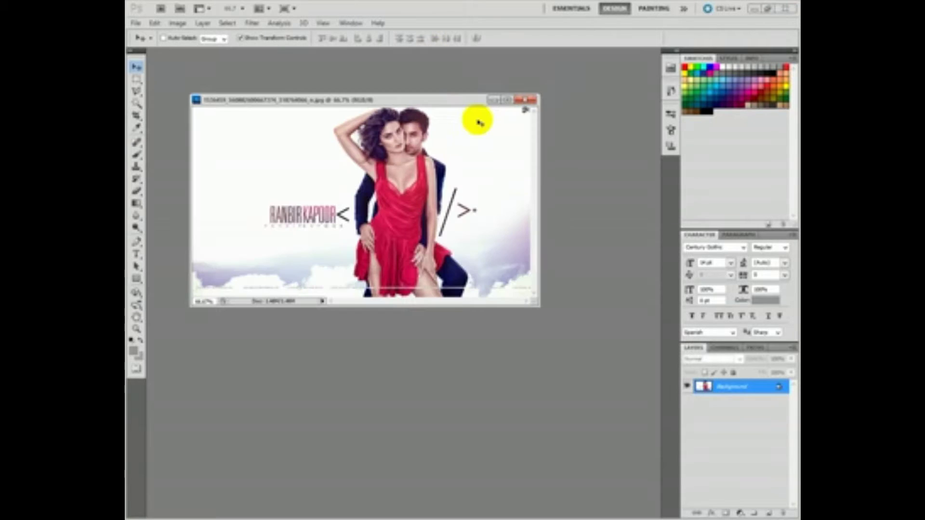
# - With the Magnetic Lasso at 400% zoom, trace along the red dress hem and the man's arm
pyautogui.click(136, 91)
pyautogui.moveTo(386, 302); pyautogui.dragTo(376, 289)
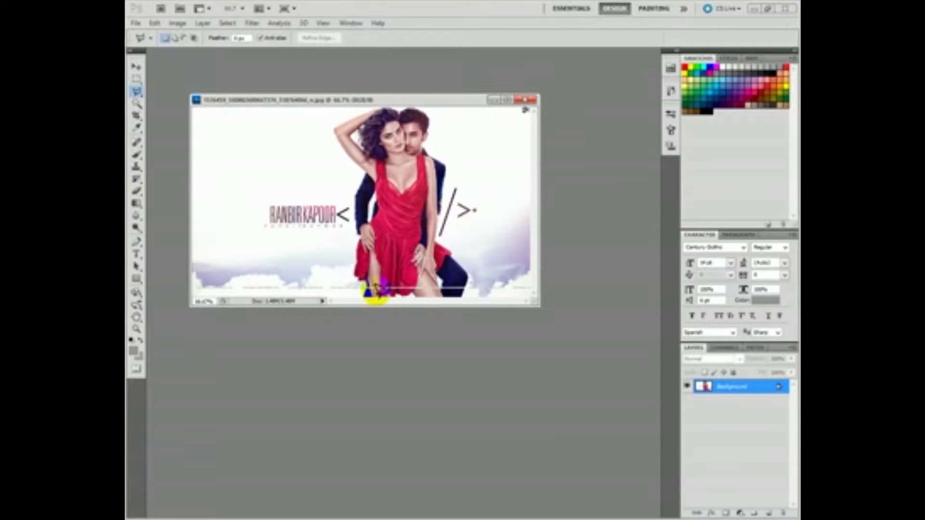
pyautogui.hotkey('ctrl', '+')
pyautogui.hotkey('ctrl', '+')
pyautogui.hotkey('ctrl', '+')
pyautogui.hotkey('ctrl', '+')
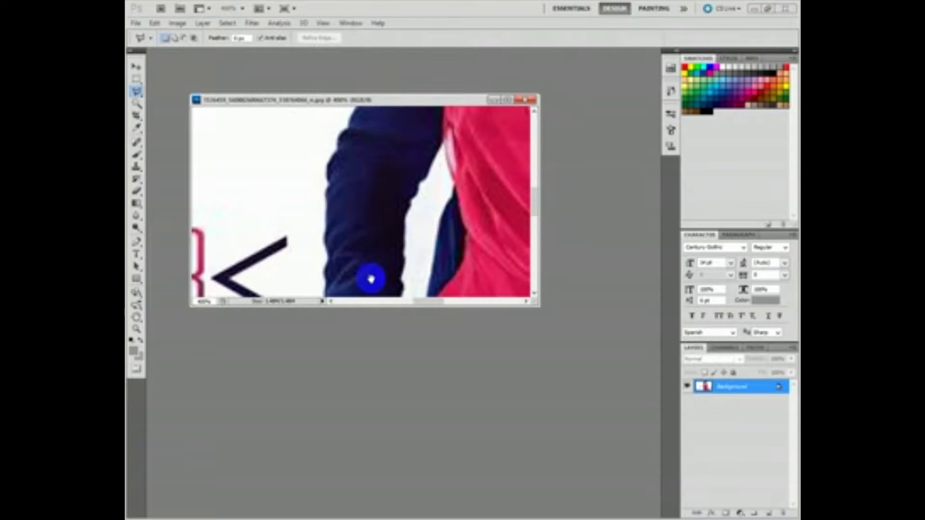
pyautogui.moveTo(374, 245); pyautogui.dragTo(365, 280)
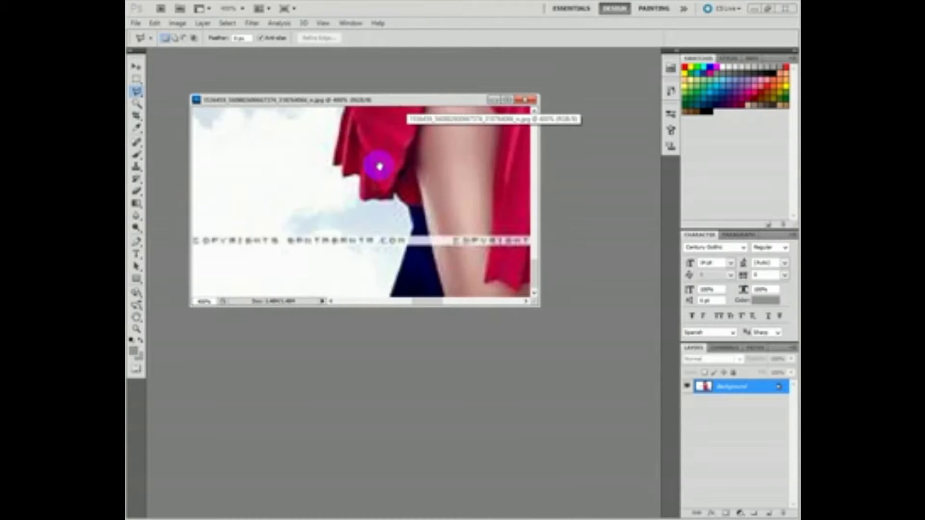
pyautogui.moveTo(365, 280)
pyautogui.mouseDown()
pyautogui.moveTo(394, 278)
pyautogui.moveTo(395, 292)
pyautogui.moveTo(410, 206)
pyautogui.mouseUp()
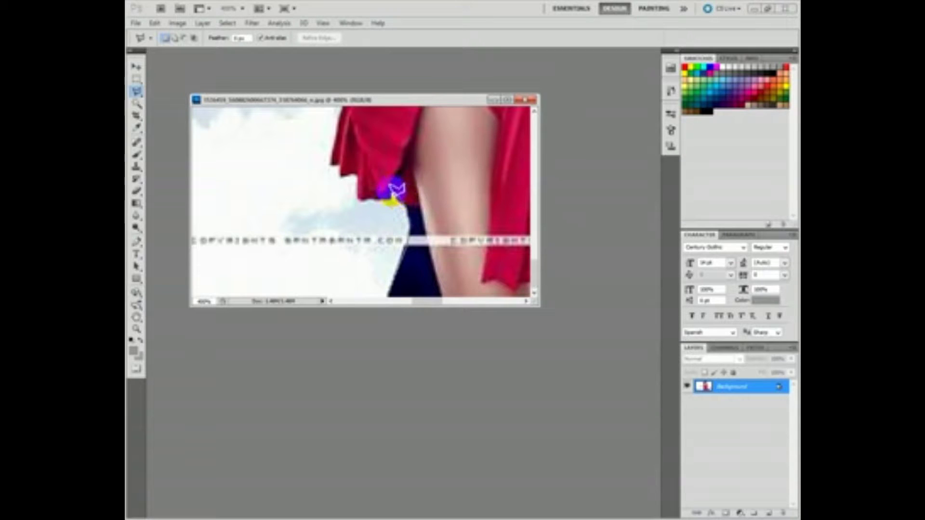
pyautogui.moveTo(410, 205)
pyautogui.mouseDown()
pyautogui.moveTo(395, 193)
pyautogui.moveTo(364, 193)
pyautogui.moveTo(341, 151)
pyautogui.moveTo(322, 160)
pyautogui.moveTo(345, 116)
pyautogui.moveTo(320, 140)
pyautogui.moveTo(299, 268)
pyautogui.moveTo(316, 259)
pyautogui.moveTo(315, 161)
pyautogui.moveTo(334, 114)
pyautogui.moveTo(295, 242)
pyautogui.moveTo(316, 223)
pyautogui.moveTo(305, 212)
pyautogui.moveTo(312, 202)
pyautogui.moveTo(279, 196)
pyautogui.moveTo(285, 144)
pyautogui.moveTo(270, 130)
pyautogui.moveTo(260, 221)
pyautogui.moveTo(272, 217)
pyautogui.moveTo(268, 119)
pyautogui.moveTo(281, 232)
pyautogui.moveTo(384, 324)
pyautogui.moveTo(314, 198)
pyautogui.moveTo(280, 181)
pyautogui.moveTo(298, 130)
pyautogui.moveTo(291, 204)
pyautogui.moveTo(314, 163)
pyautogui.moveTo(310, 128)
pyautogui.moveTo(319, 114)
pyautogui.mouseUp()
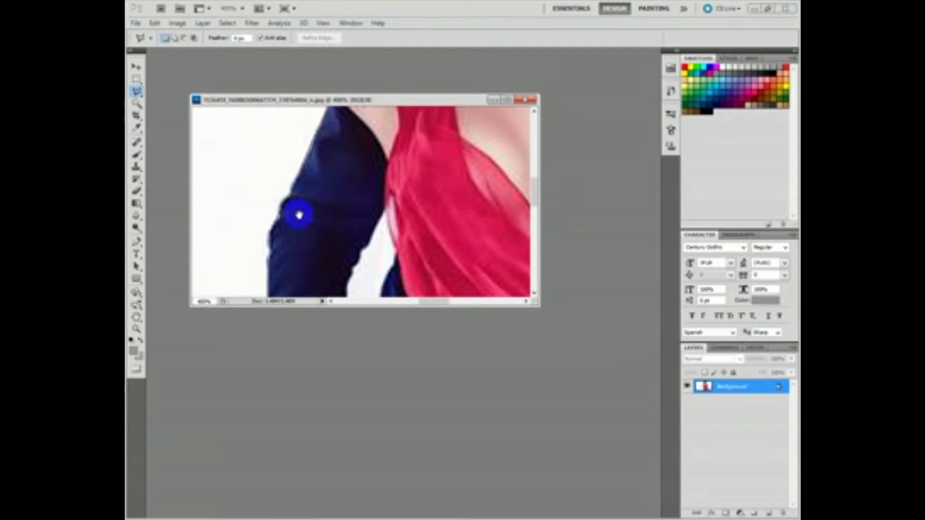
# - Trace the selection up the man's arm and around the heads and hair to his collar
pyautogui.scroll(3, 298, 215)
pyautogui.moveTo(295, 213)
pyautogui.mouseDown()
pyautogui.moveTo(295, 182)
pyautogui.moveTo(271, 165)
pyautogui.moveTo(306, 185)
pyautogui.moveTo(278, 165)
pyautogui.moveTo(327, 258)
pyautogui.moveTo(254, 190)
pyautogui.moveTo(231, 141)
pyautogui.moveTo(360, 261)
pyautogui.moveTo(318, 197)
pyautogui.moveTo(299, 138)
pyautogui.moveTo(333, 139)
pyautogui.moveTo(316, 191)
pyautogui.moveTo(290, 199)
pyautogui.moveTo(382, 145)
pyautogui.moveTo(485, 103)
pyautogui.moveTo(367, 192)
pyautogui.moveTo(351, 124)
pyautogui.moveTo(440, 110)
pyautogui.moveTo(507, 139)
pyautogui.moveTo(389, 155)
pyautogui.moveTo(443, 115)
pyautogui.moveTo(480, 117)
pyautogui.moveTo(519, 136)
pyautogui.moveTo(389, 119)
pyautogui.moveTo(371, 130)
pyautogui.moveTo(403, 124)
pyautogui.moveTo(432, 166)
pyautogui.moveTo(420, 223)
pyautogui.moveTo(403, 207)
pyautogui.moveTo(400, 181)
pyautogui.moveTo(394, 209)
pyautogui.moveTo(365, 243)
pyautogui.moveTo(366, 269)
pyautogui.moveTo(387, 289)
pyautogui.mouseUp()
pyautogui.scroll(-3, 403, 203)
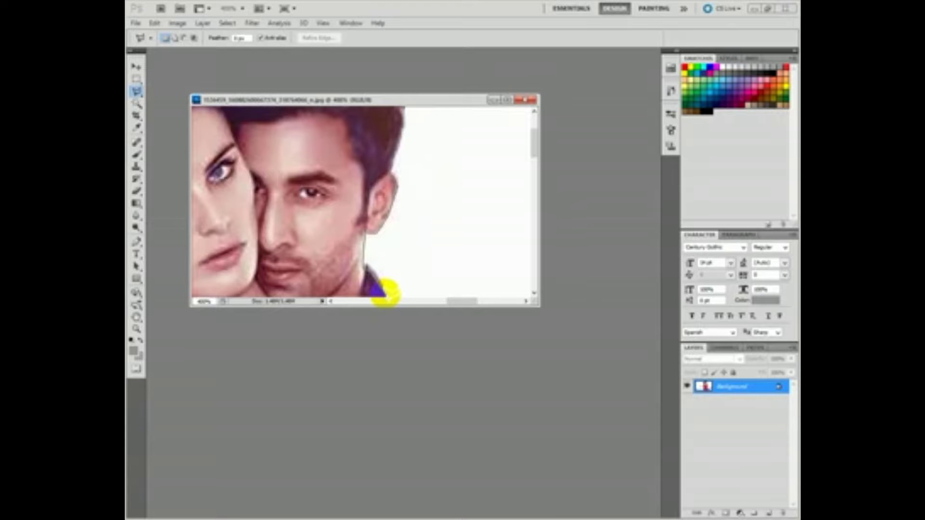
# - Trace past the collar and down the far side to the man's dark trousers
pyautogui.moveTo(386, 291)
pyautogui.mouseDown()
pyautogui.moveTo(364, 236)
pyautogui.moveTo(404, 267)
pyautogui.moveTo(361, 243)
pyautogui.moveTo(346, 201)
pyautogui.moveTo(362, 203)
pyautogui.moveTo(372, 248)
pyautogui.moveTo(360, 188)
pyautogui.moveTo(372, 180)
pyautogui.moveTo(350, 289)
pyautogui.moveTo(355, 176)
pyautogui.moveTo(347, 279)
pyautogui.moveTo(330, 295)
pyautogui.moveTo(329, 277)
pyautogui.moveTo(324, 290)
pyautogui.moveTo(320, 283)
pyautogui.moveTo(331, 141)
pyautogui.moveTo(337, 190)
pyautogui.moveTo(328, 246)
pyautogui.moveTo(379, 291)
pyautogui.moveTo(342, 200)
pyautogui.moveTo(385, 180)
pyautogui.moveTo(383, 205)
pyautogui.moveTo(426, 241)
pyautogui.moveTo(355, 128)
pyautogui.moveTo(388, 149)
pyautogui.moveTo(423, 196)
pyautogui.moveTo(417, 252)
pyautogui.moveTo(396, 289)
pyautogui.moveTo(374, 283)
pyautogui.moveTo(384, 224)
pyautogui.moveTo(415, 223)
pyautogui.moveTo(413, 258)
pyautogui.moveTo(382, 299)
pyautogui.moveTo(460, 136)
pyautogui.moveTo(359, 231)
pyautogui.moveTo(474, 174)
pyautogui.mouseUp()
pyautogui.moveTo(329, 228); pyautogui.dragTo(443, 200)
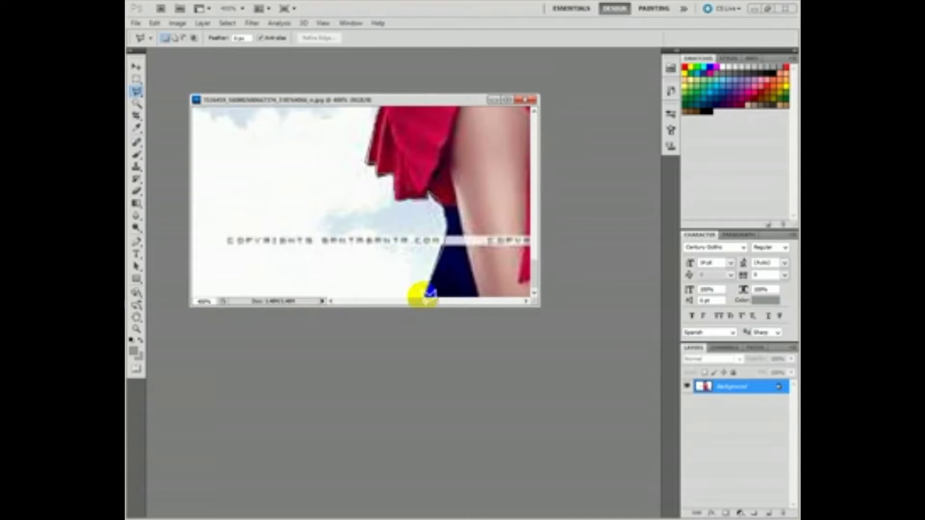
# - Close the lasso into a couple selection, zoom out, and apply Select > Modify > Feather
pyautogui.doubleClick(215, 261)
pyautogui.hotkey('ctrl', '-')
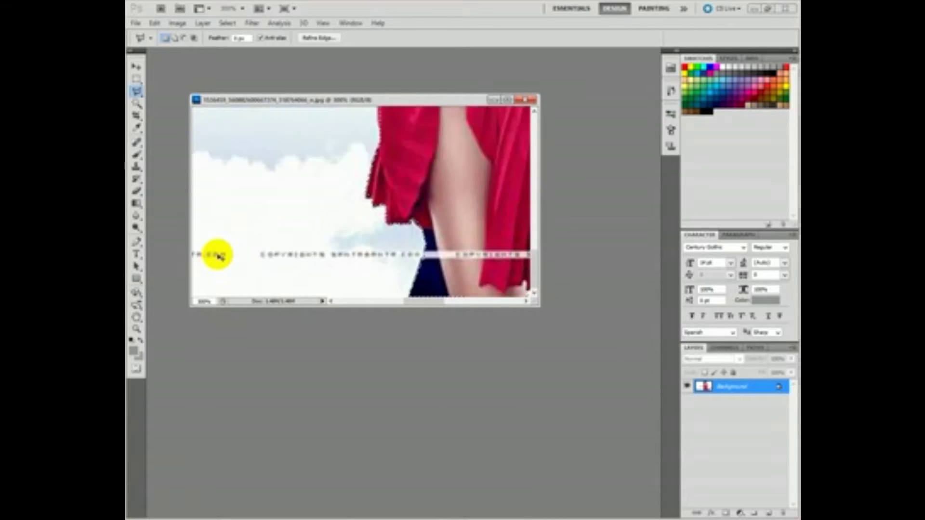
pyautogui.hotkey('ctrl', '-')
pyautogui.hotkey('ctrl', '-')
pyautogui.hotkey('ctrl', '-')
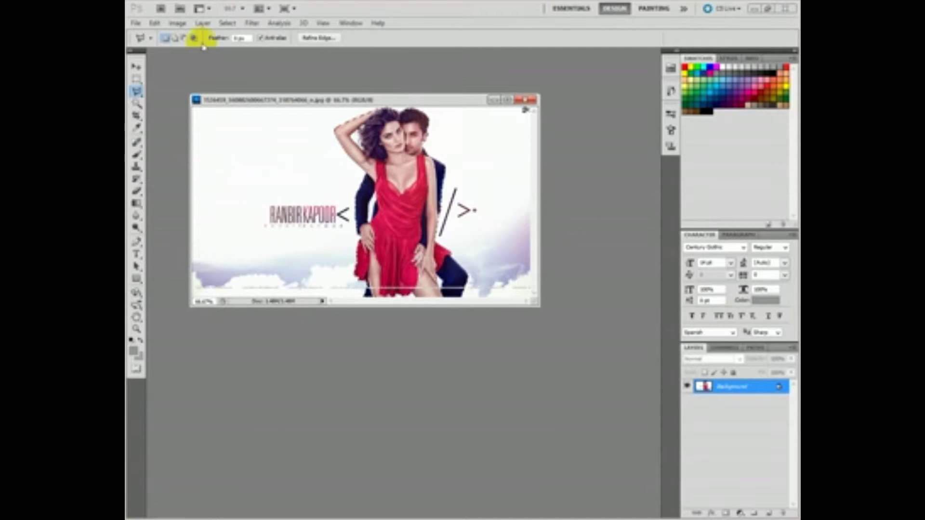
pyautogui.click(136, 66)
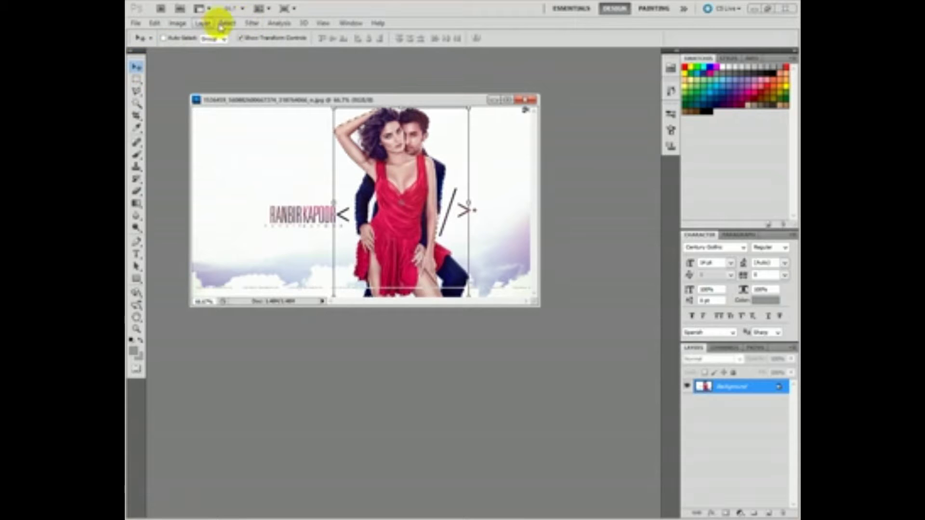
pyautogui.click(228, 22)
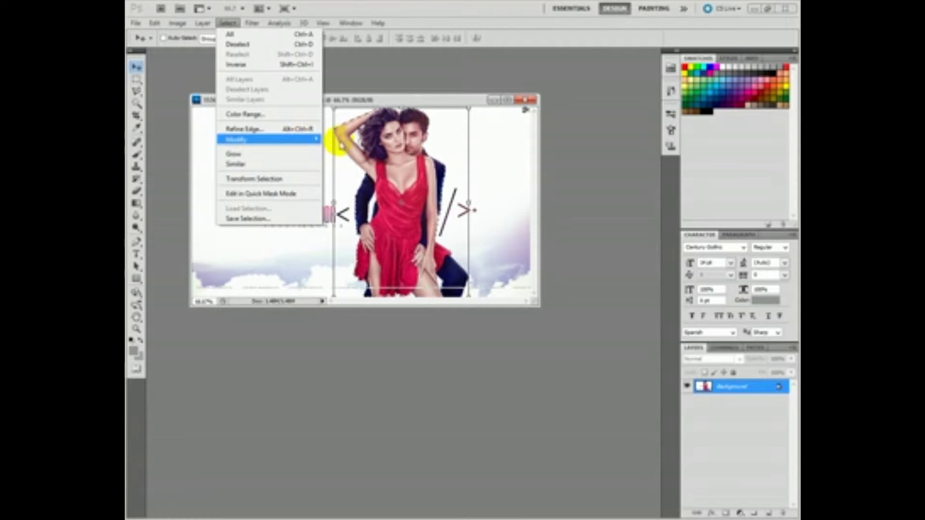
pyautogui.moveTo(269, 139)
pyautogui.click(372, 180)
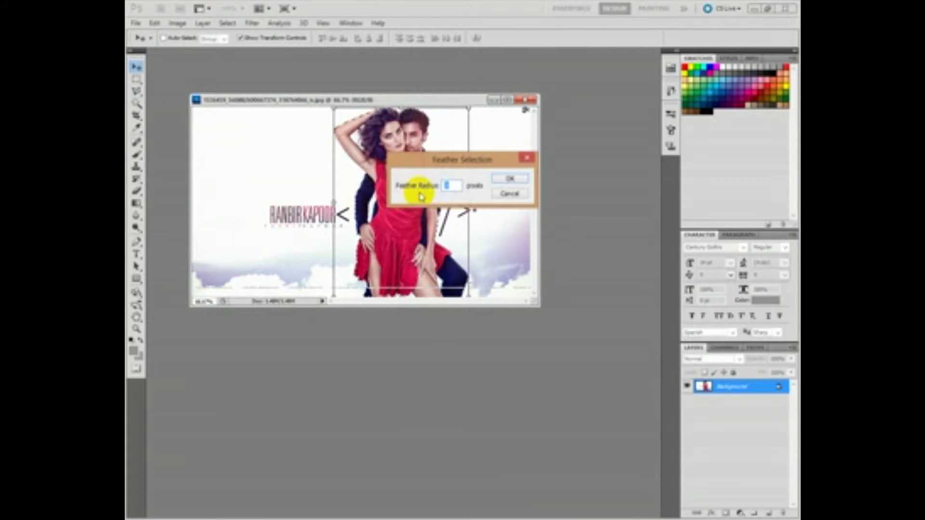
pyautogui.press('Return')
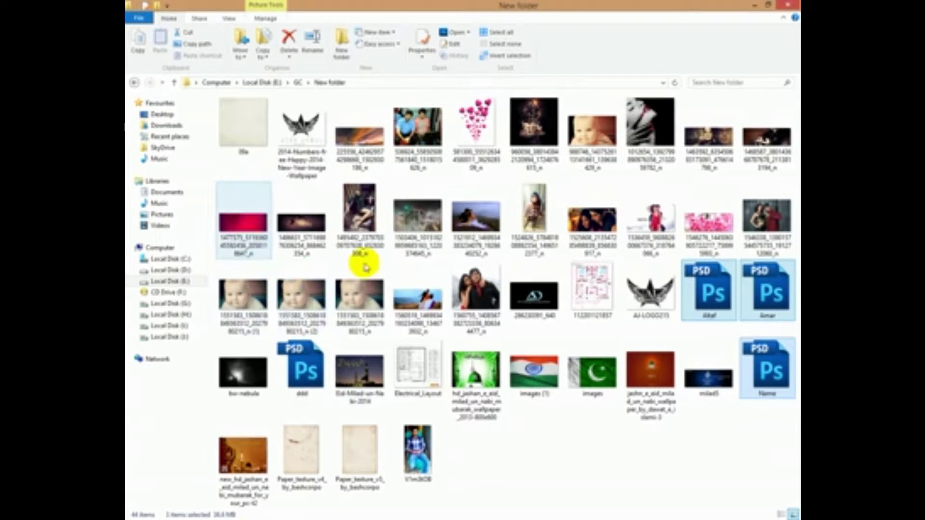
# - Go back to the GC folder and select the red banner image file
pyautogui.click(139, 85)
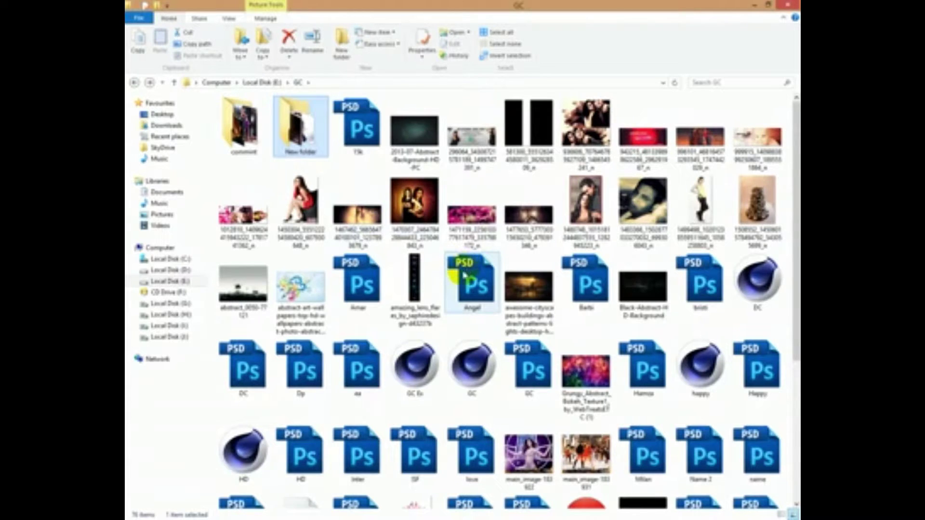
pyautogui.scroll(-5, 464, 275)
pyautogui.scroll(5, 441, 278)
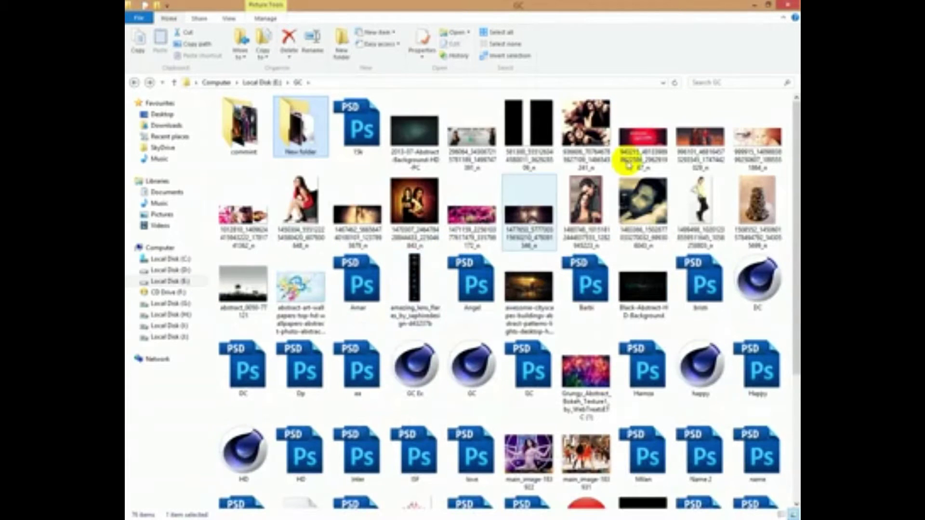
pyautogui.click(643, 135)
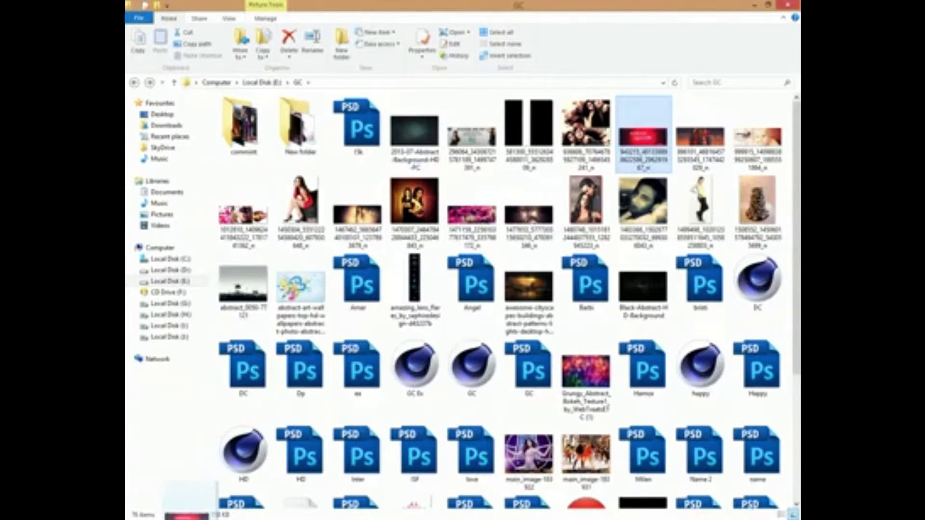
pyautogui.moveTo(178, 518)
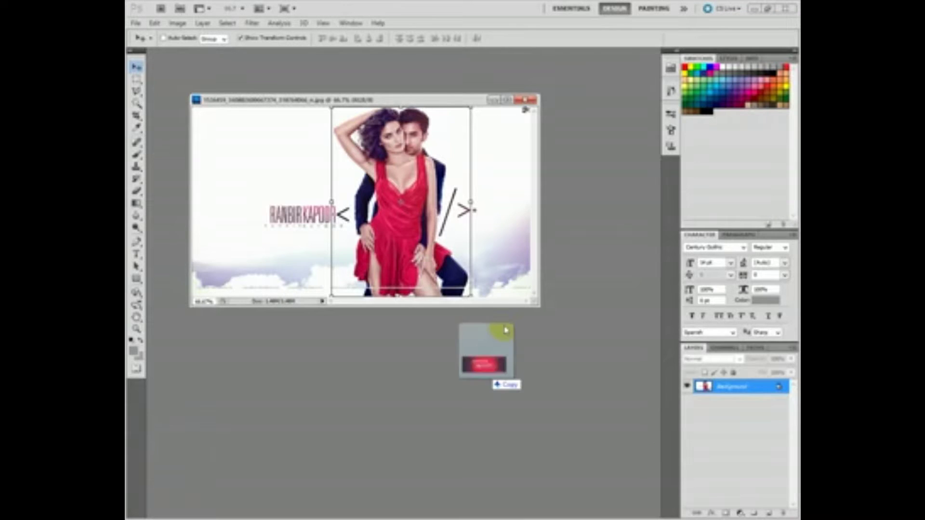
# - Open the red banner image as a floating window and drag the cut-out couple onto it
pyautogui.moveTo(183, 475); pyautogui.dragTo(508, 302)
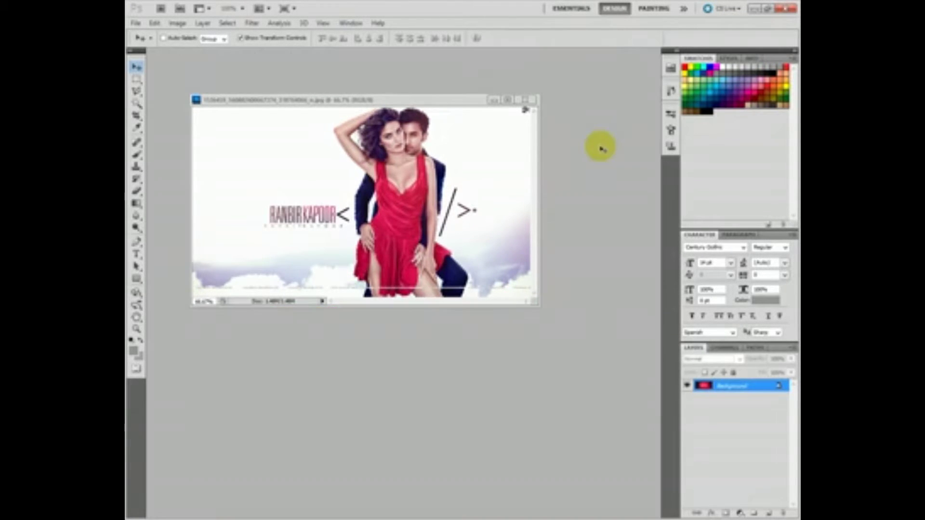
pyautogui.moveTo(570, 54); pyautogui.dragTo(567, 145)
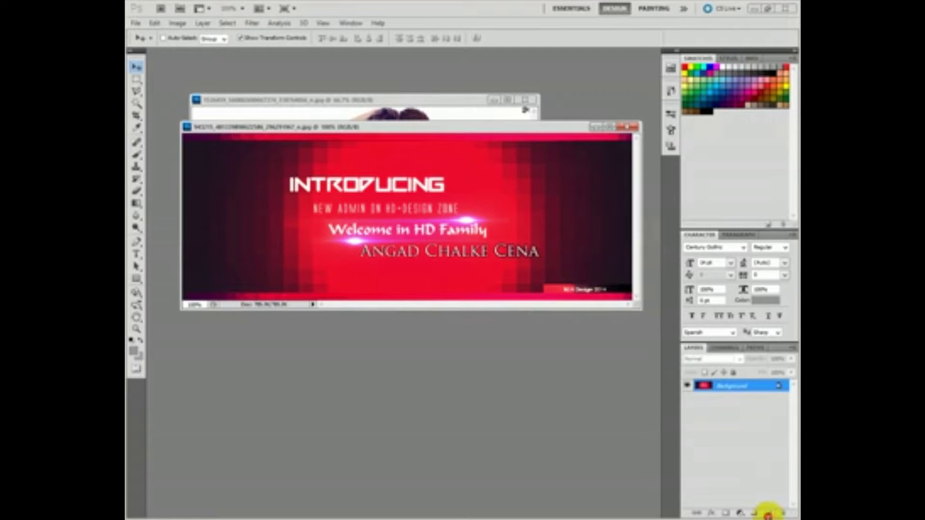
pyautogui.click(768, 514)
pyautogui.click(441, 117)
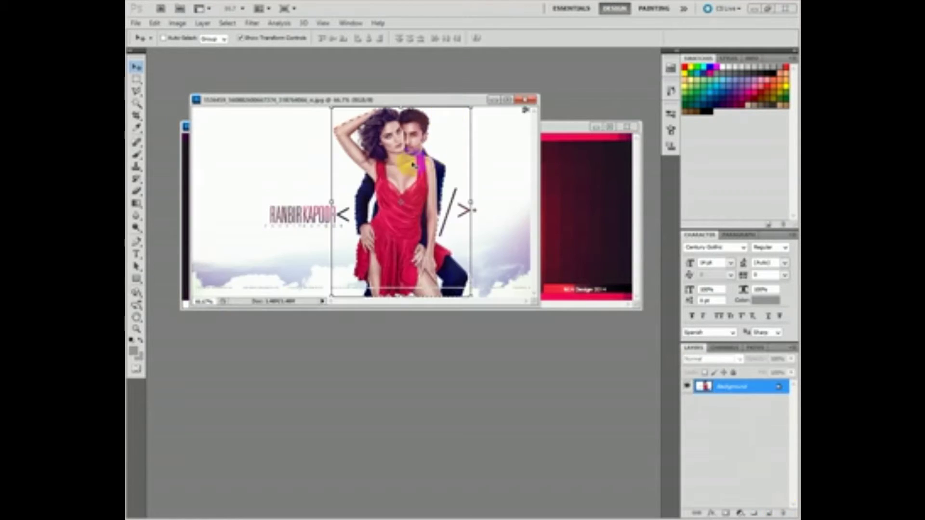
pyautogui.moveTo(412, 165)
pyautogui.mouseDown()
pyautogui.moveTo(496, 205)
pyautogui.moveTo(453, 193)
pyautogui.moveTo(496, 165)
pyautogui.mouseUp()
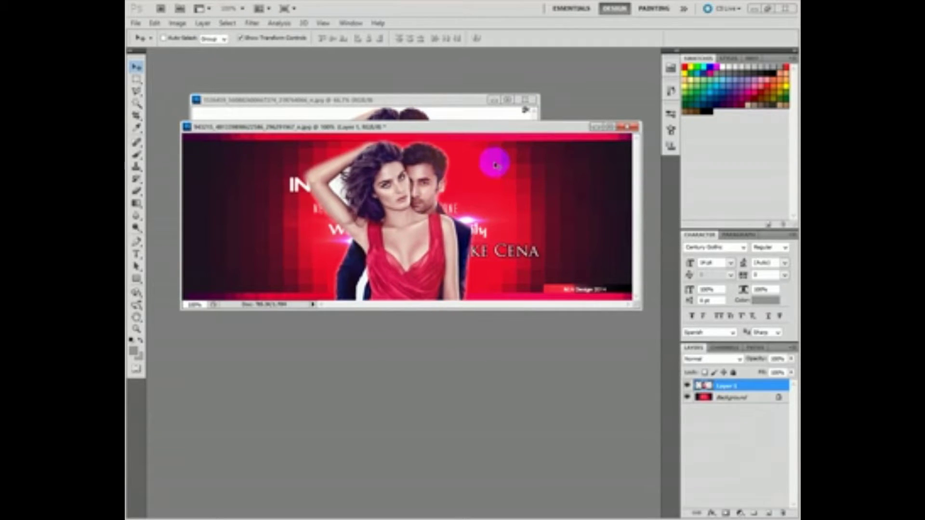
# - Scale the couple down and centre it over the banner text
pyautogui.hotkey('ctrl', 't')
pyautogui.moveTo(498, 164); pyautogui.dragTo(472, 191)
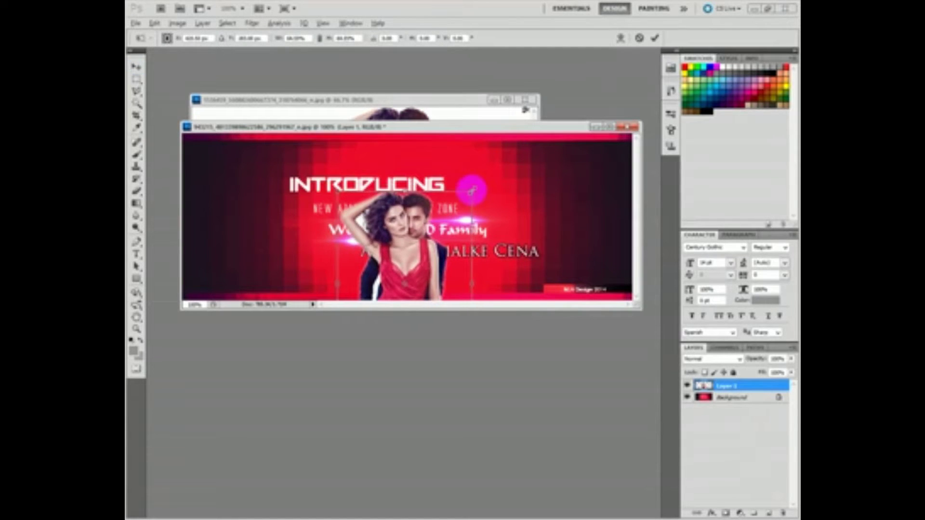
pyautogui.press('Escape')
pyautogui.moveTo(433, 248); pyautogui.dragTo(433, 192)
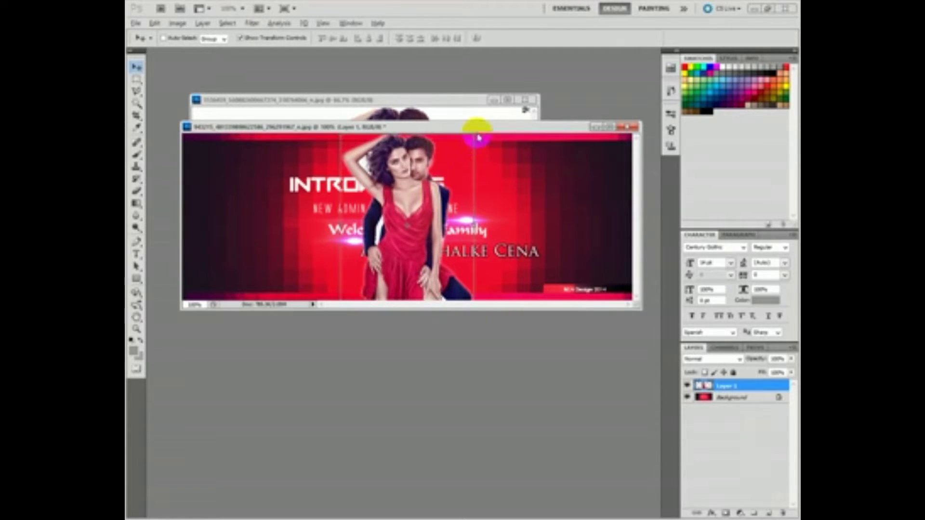
pyautogui.moveTo(472, 137); pyautogui.dragTo(475, 145)
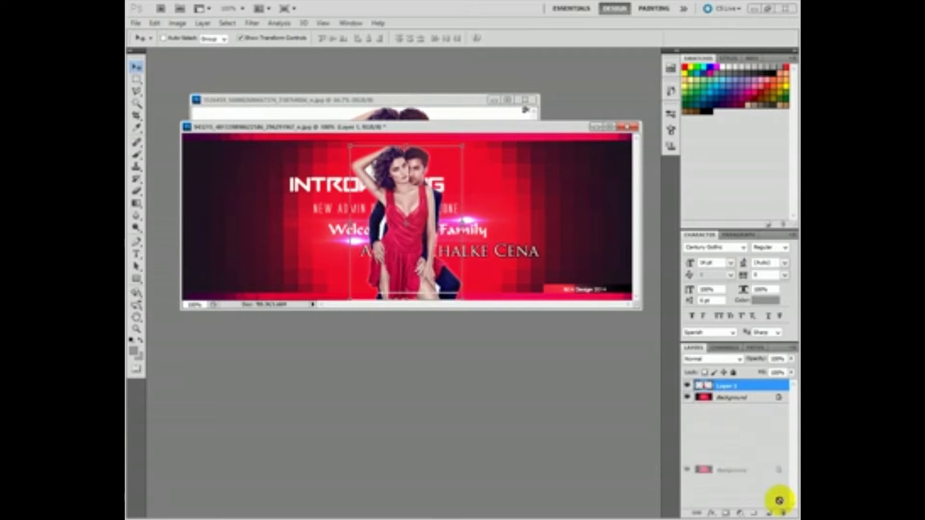
# - Remove the red banner layer, place Layer 2 under the couple, and fill it with a radial grey-to-white gradient
pyautogui.click(772, 514)
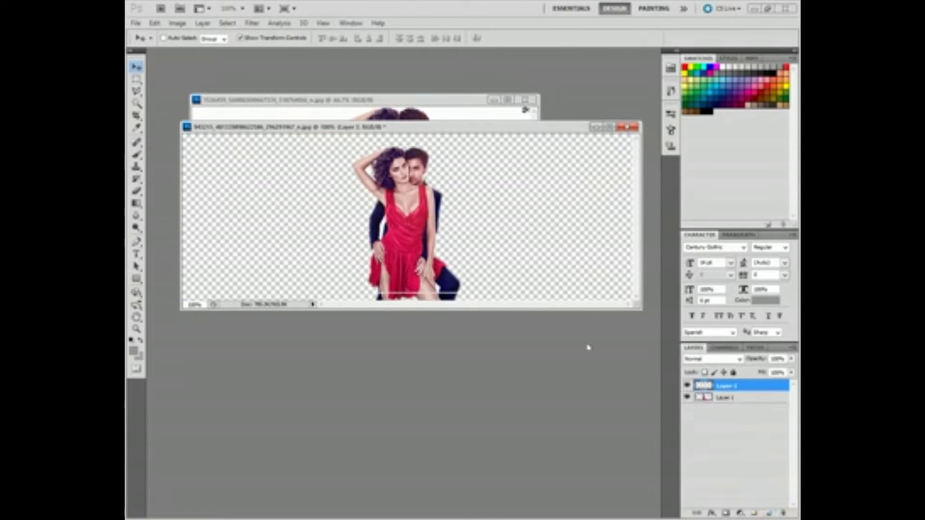
pyautogui.moveTo(767, 386); pyautogui.dragTo(761, 403)
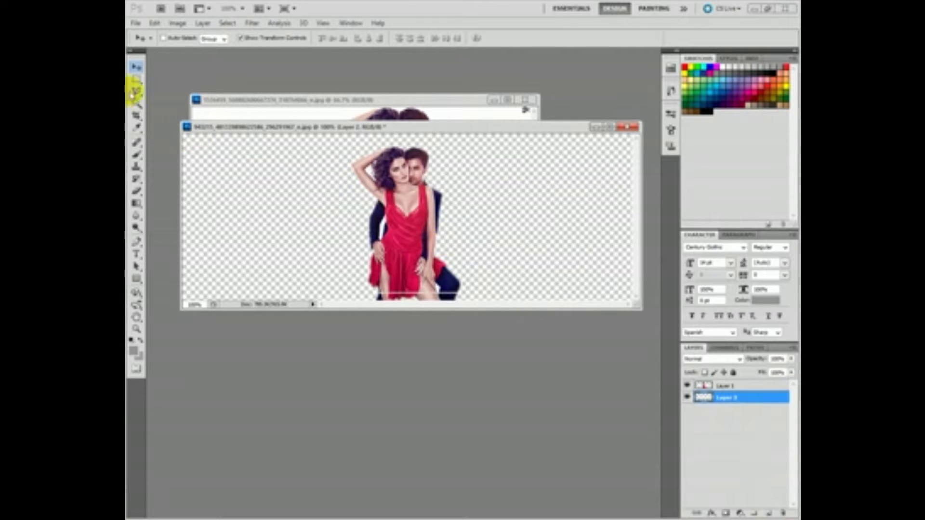
pyautogui.press('i')
pyautogui.click(453, 117)
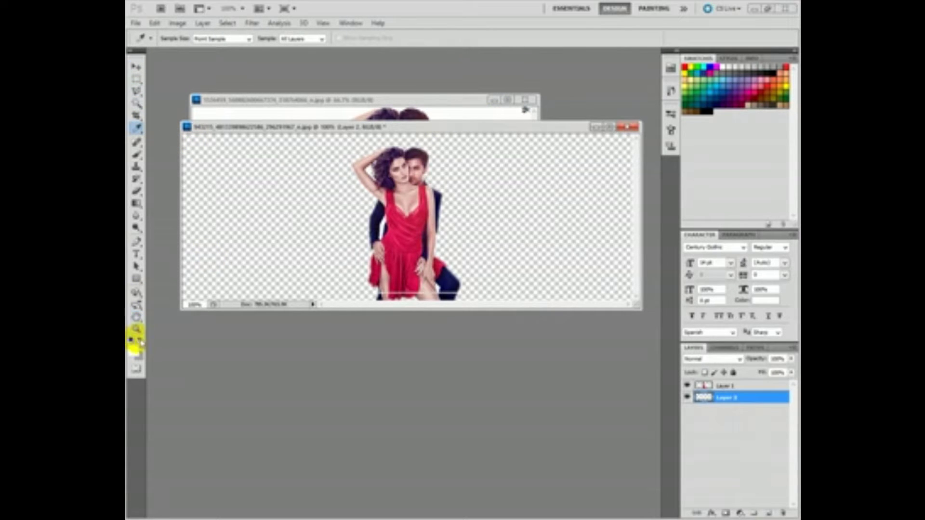
pyautogui.click(455, 175)
pyautogui.click(139, 341)
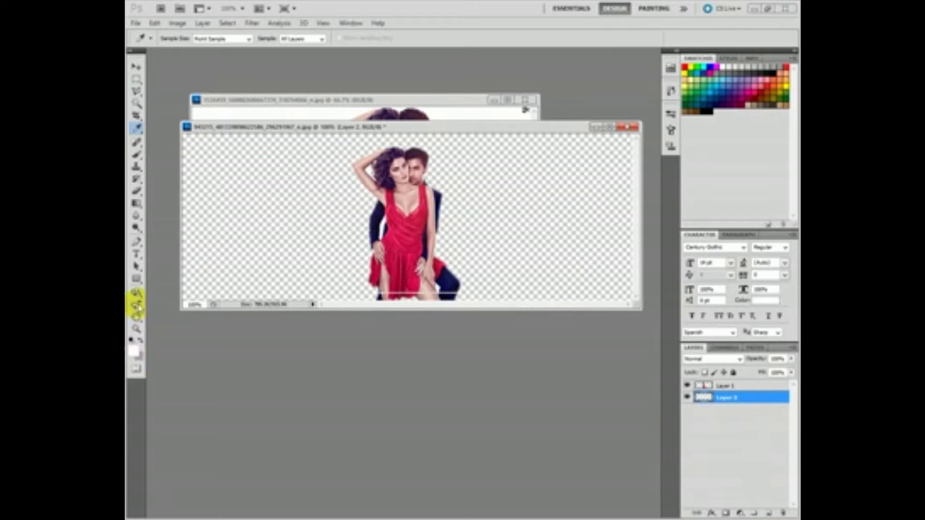
pyautogui.click(136, 204)
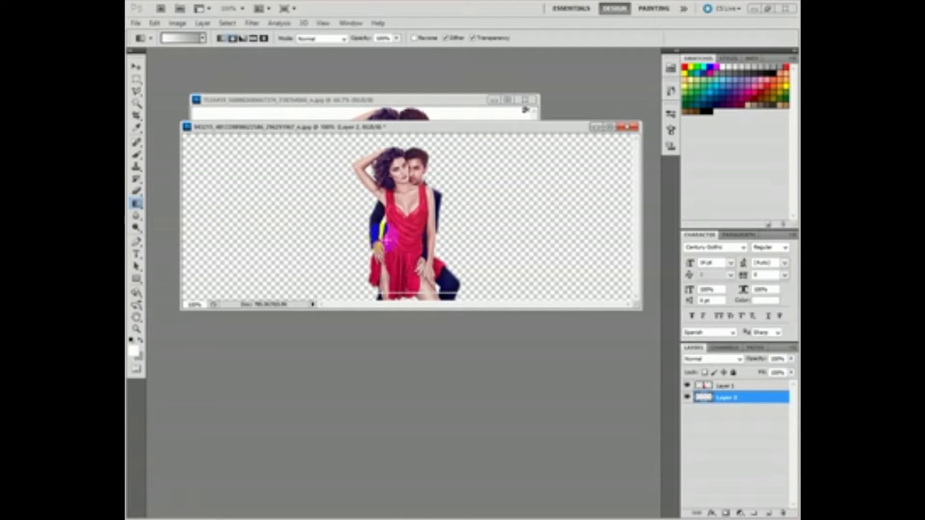
pyautogui.moveTo(385, 239); pyautogui.dragTo(487, 263)
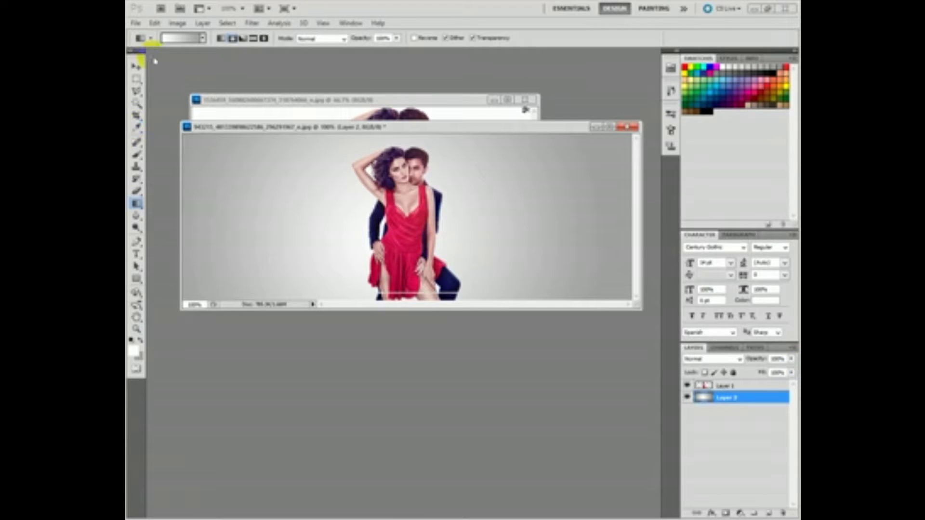
pyautogui.click(133, 66)
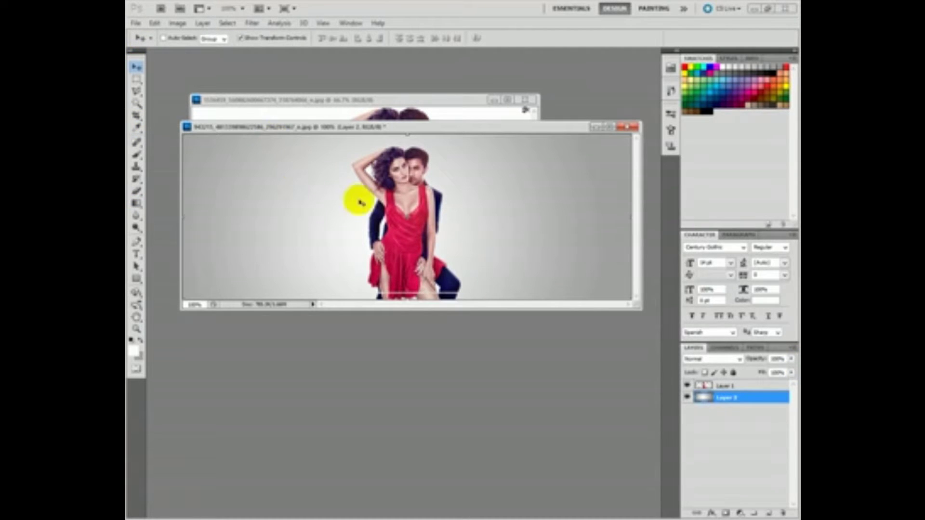
# - Add a Gradient Map adjustment above the couple and set its left stop to black
pyautogui.click(722, 385)
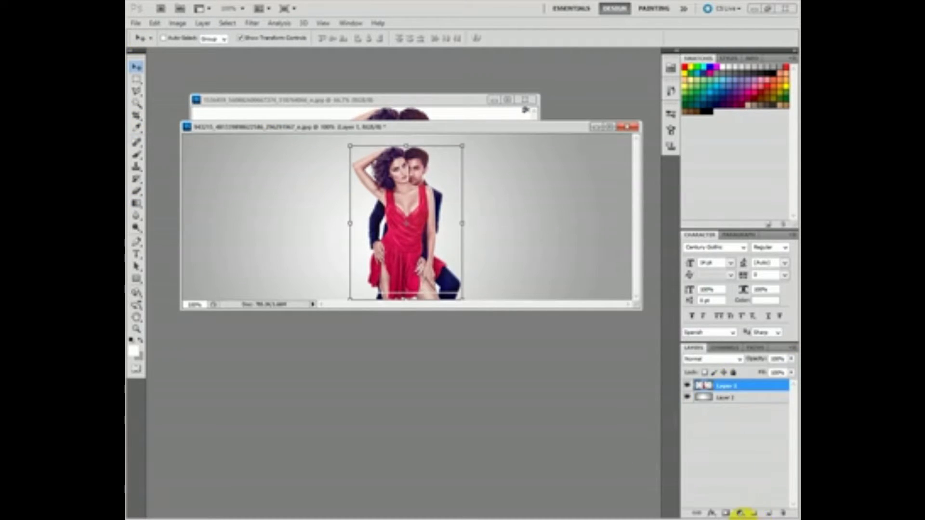
pyautogui.click(739, 514)
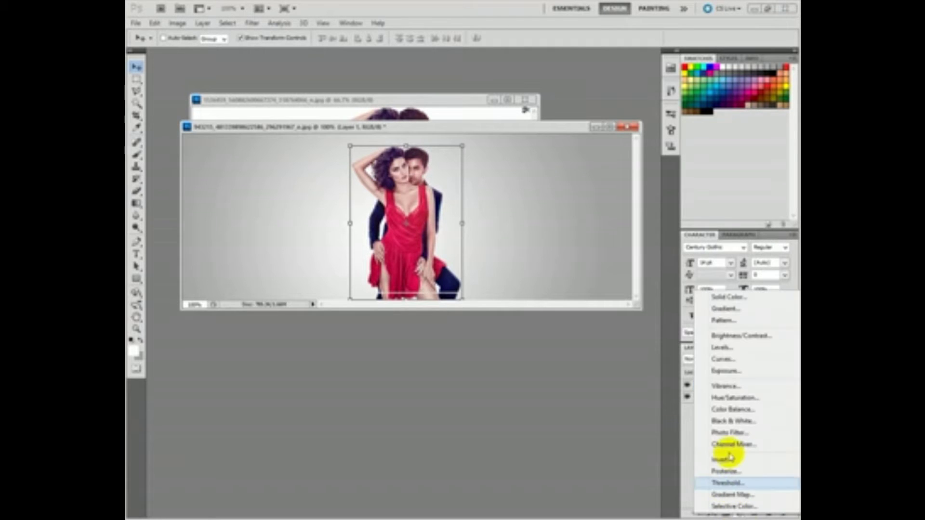
pyautogui.click(732, 494)
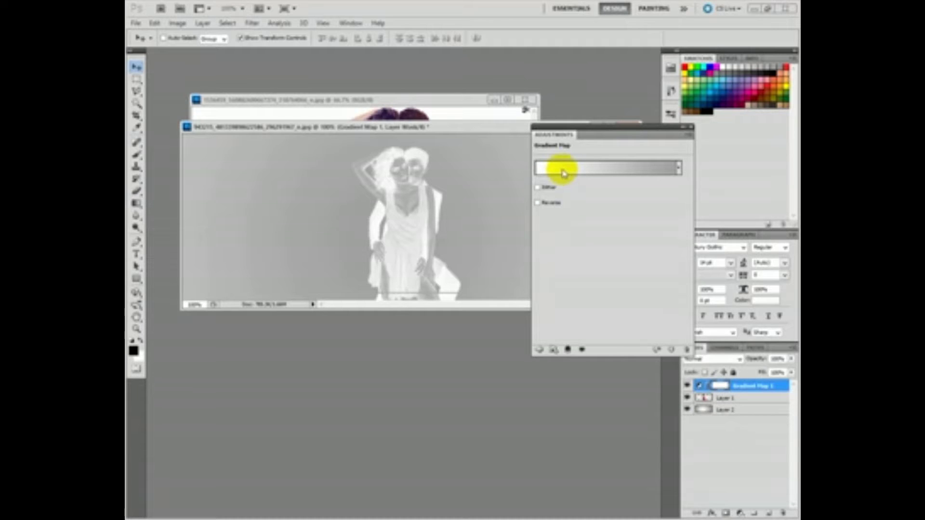
pyautogui.click(564, 169)
pyautogui.click(428, 386)
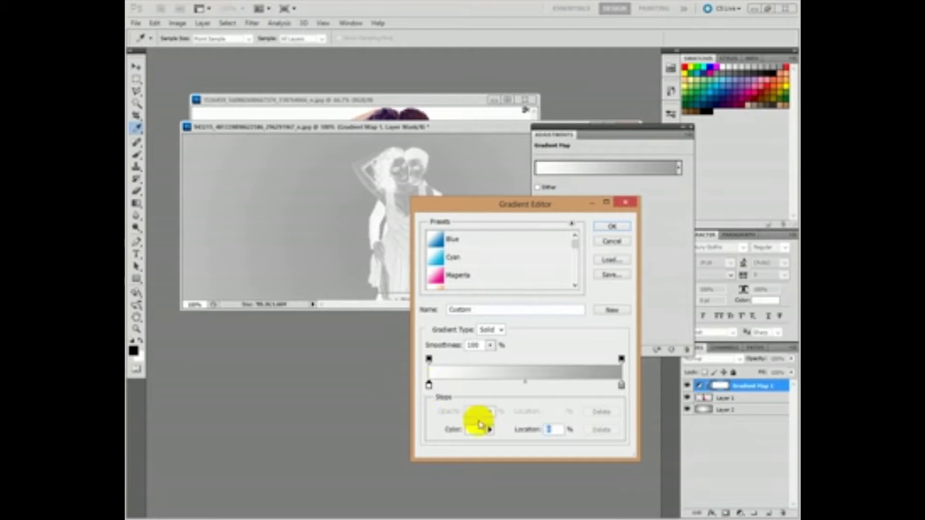
pyautogui.doubleClick(429, 385)
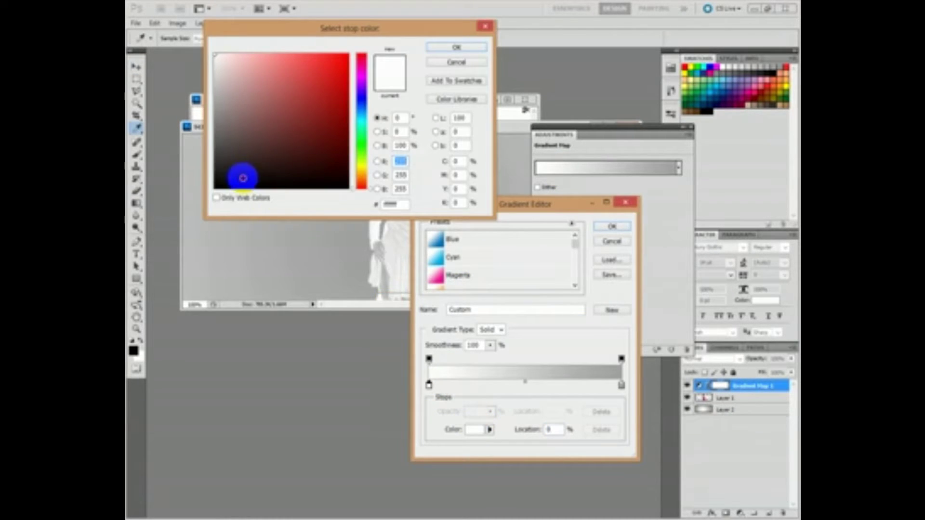
pyautogui.click(227, 180)
pyautogui.click(456, 48)
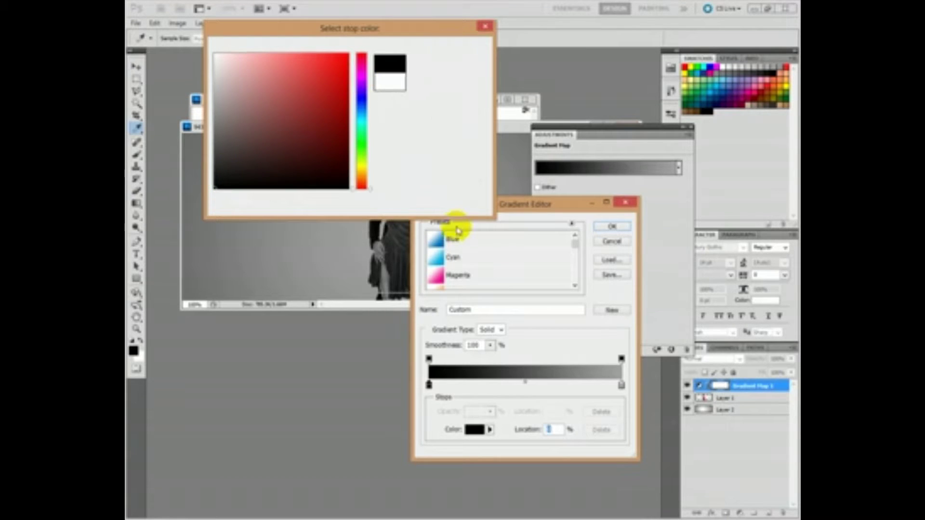
# - Add a dark blue-violet #151222 colour stop at 13%
pyautogui.click(454, 385)
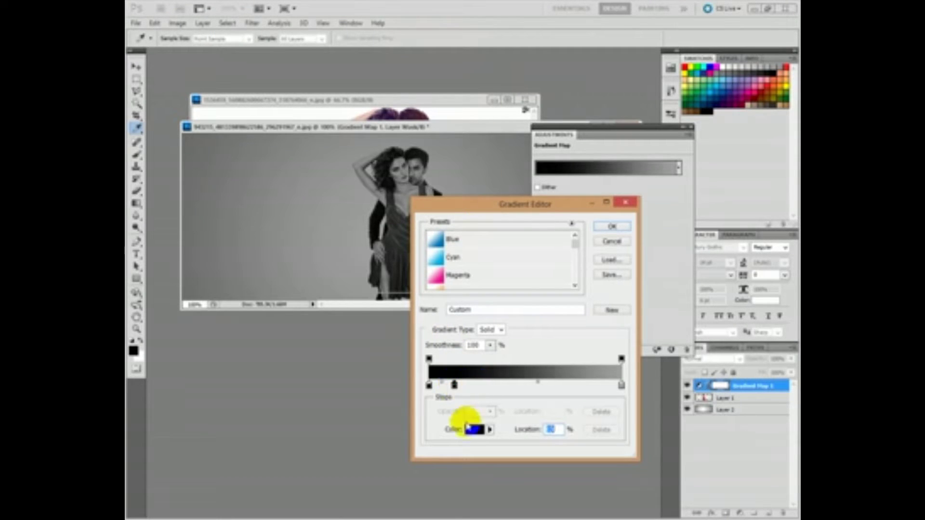
pyautogui.click(475, 430)
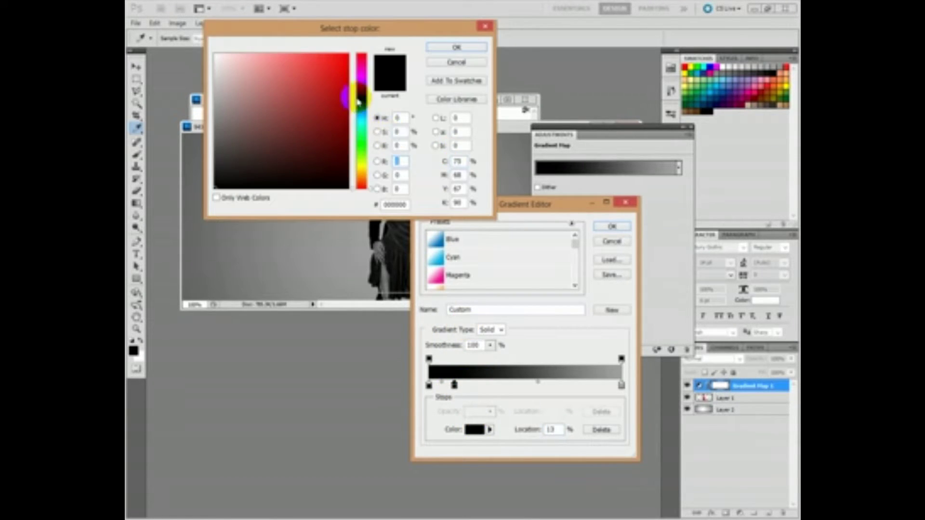
pyautogui.moveTo(362, 98); pyautogui.dragTo(362, 95)
pyautogui.click(278, 171)
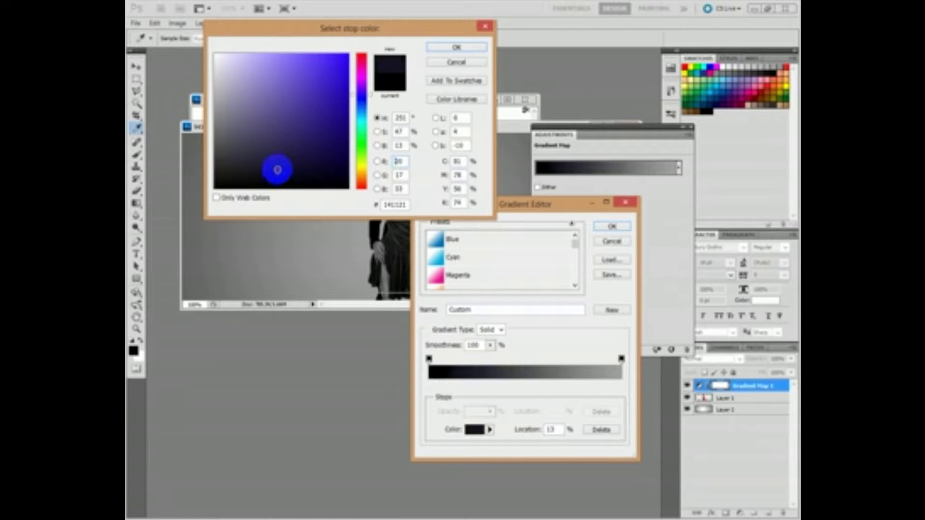
pyautogui.click(453, 48)
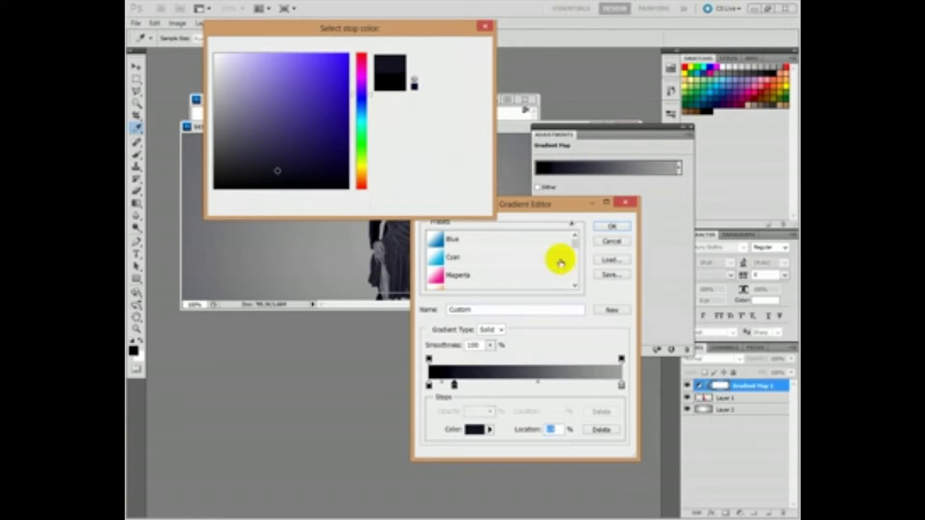
# - Set the gradient's right stop to white
pyautogui.click(622, 385)
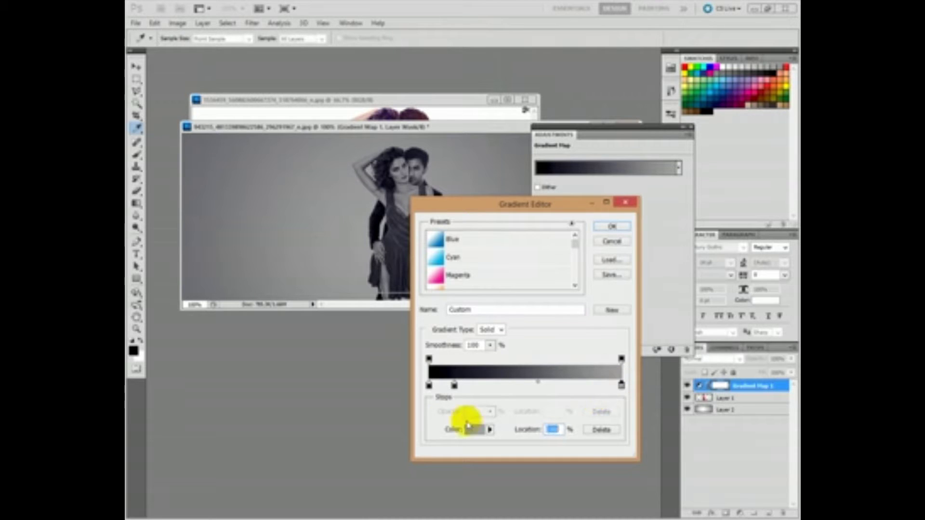
pyautogui.click(474, 429)
pyautogui.click(220, 55)
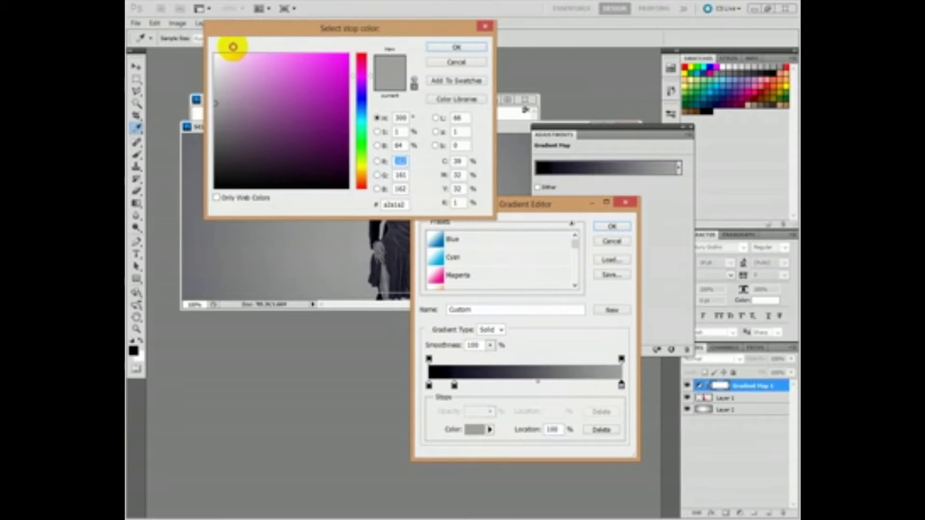
pyautogui.click(444, 50)
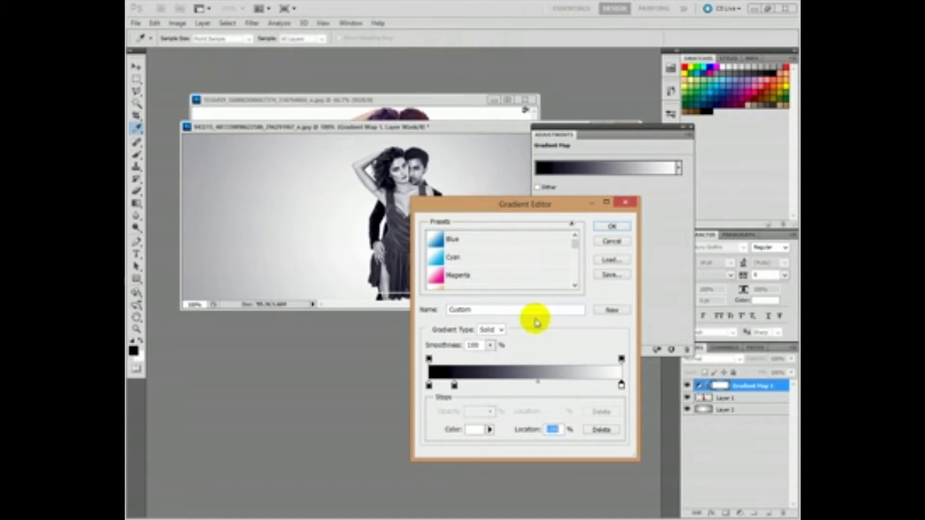
# - Add a tan #d8bf9a stop near the light end, move white to 96%, and accept
pyautogui.click(591, 384)
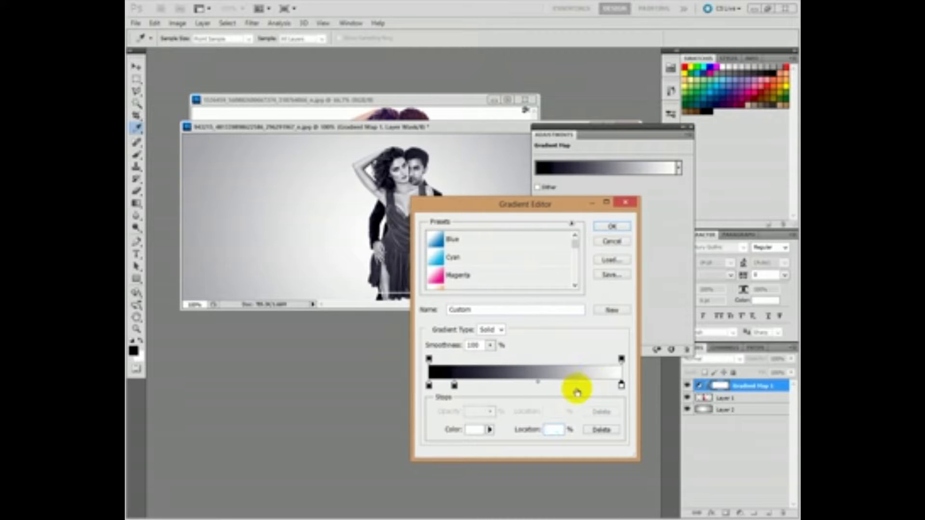
pyautogui.click(471, 428)
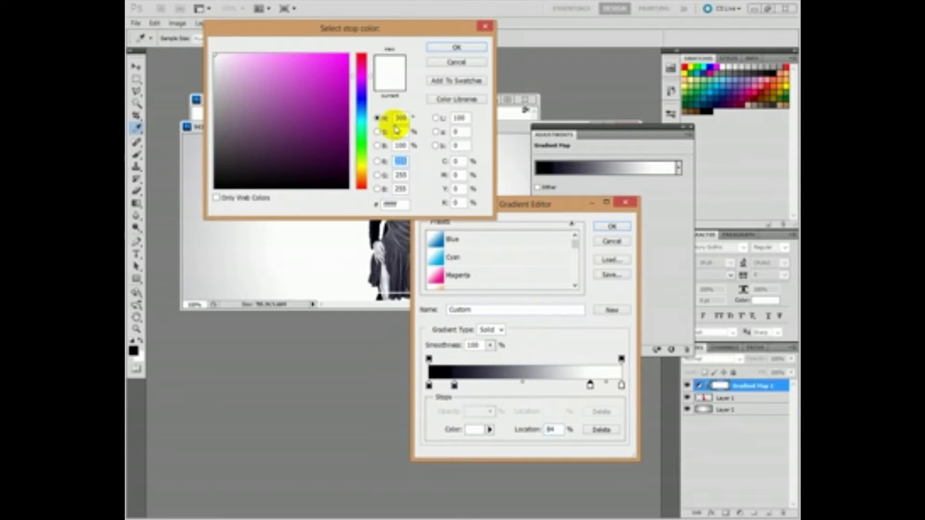
pyautogui.click(361, 176)
pyautogui.click(223, 92)
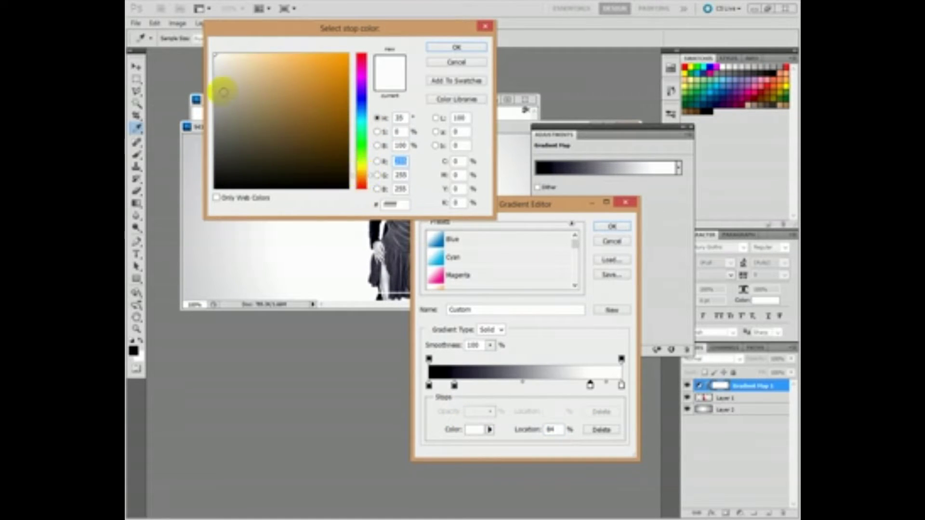
pyautogui.click(253, 74)
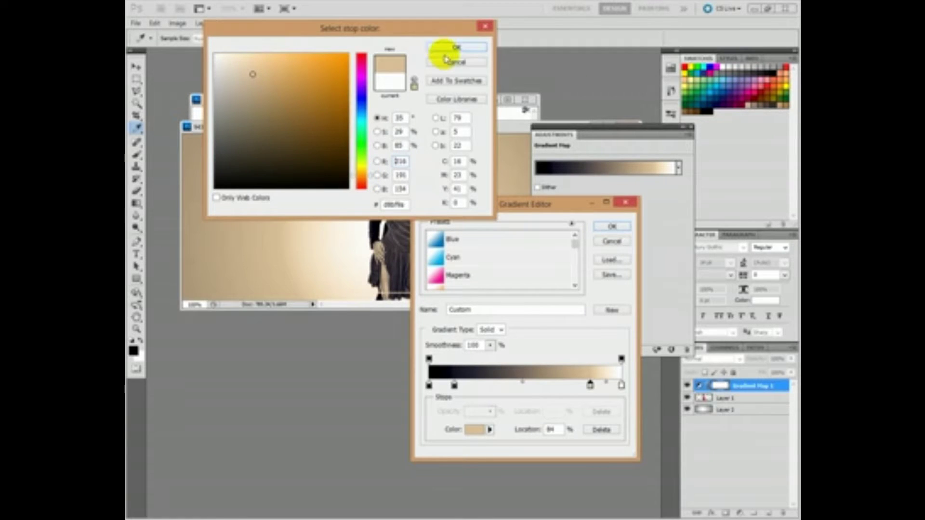
pyautogui.click(467, 48)
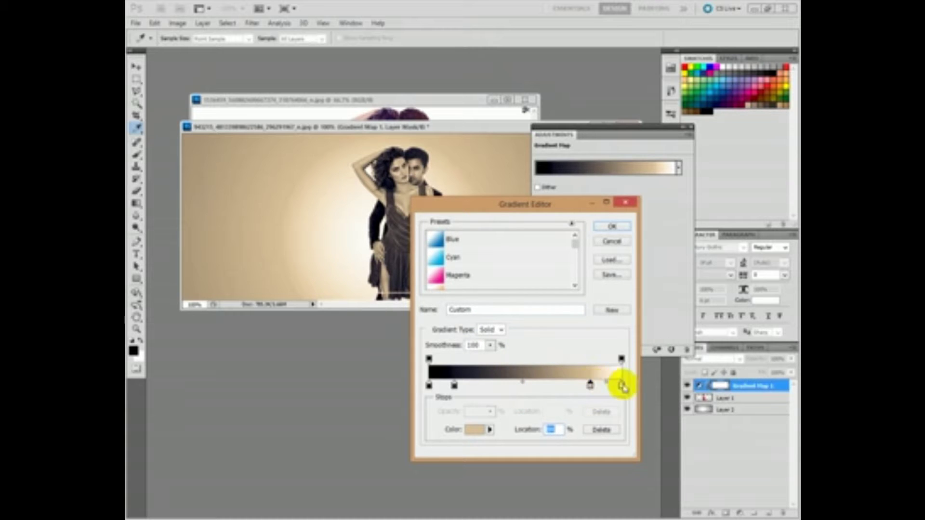
pyautogui.moveTo(623, 386); pyautogui.dragTo(616, 387)
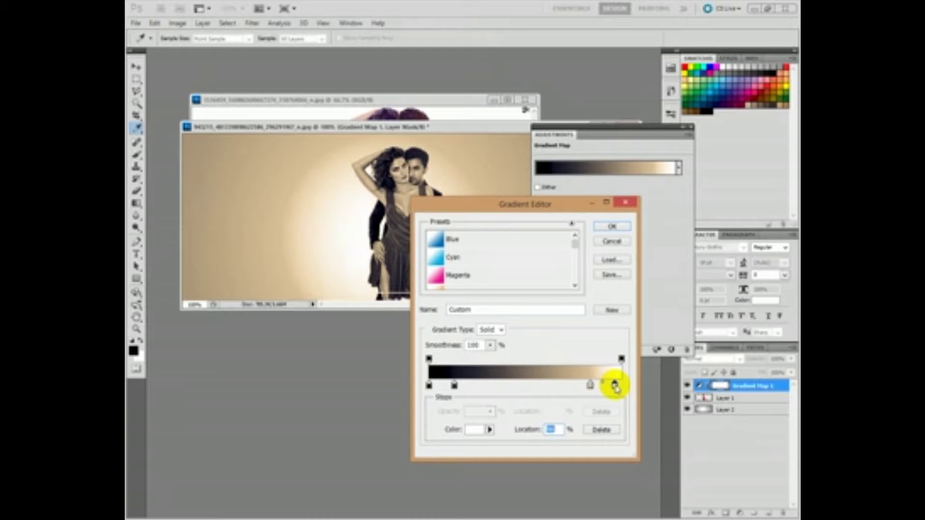
pyautogui.click(621, 227)
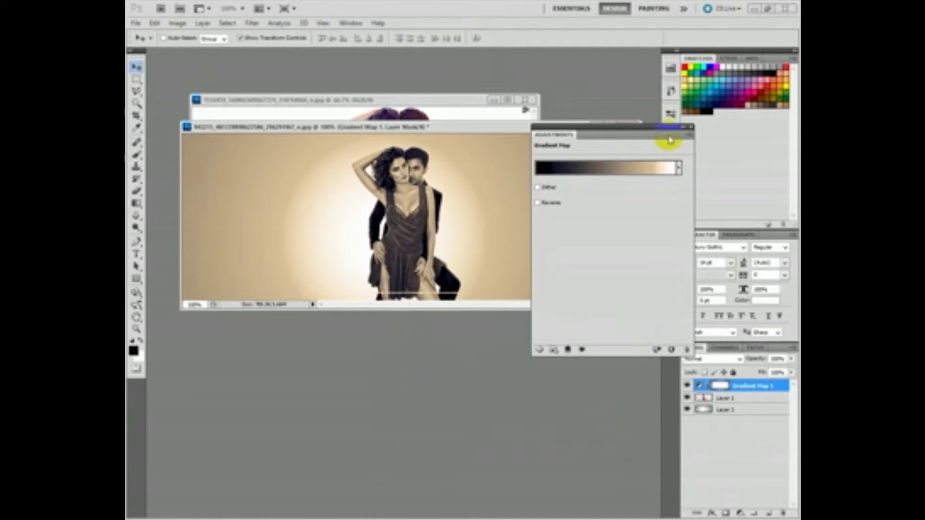
# - Add a Curves adjustment with an S-curve, raising mid-tones to Output 152, Input 126
pyautogui.click(690, 126)
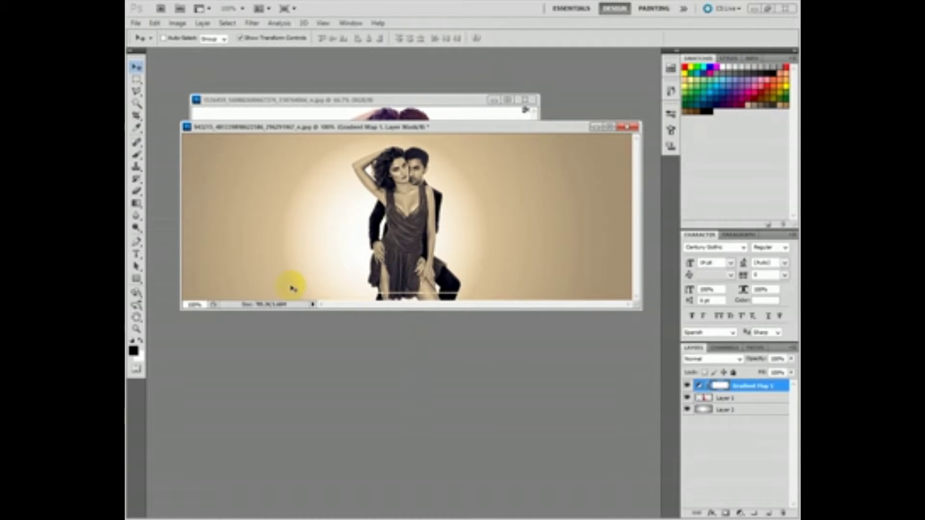
pyautogui.click(741, 513)
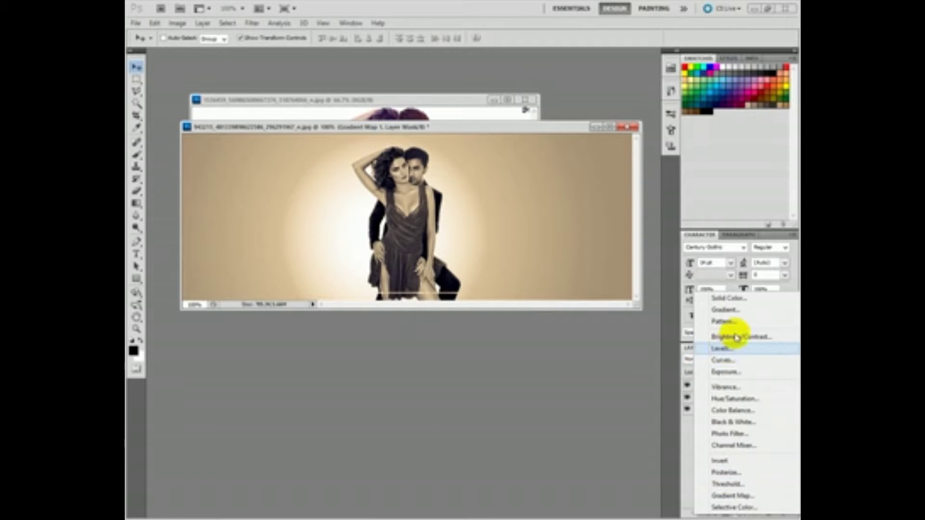
pyautogui.click(725, 360)
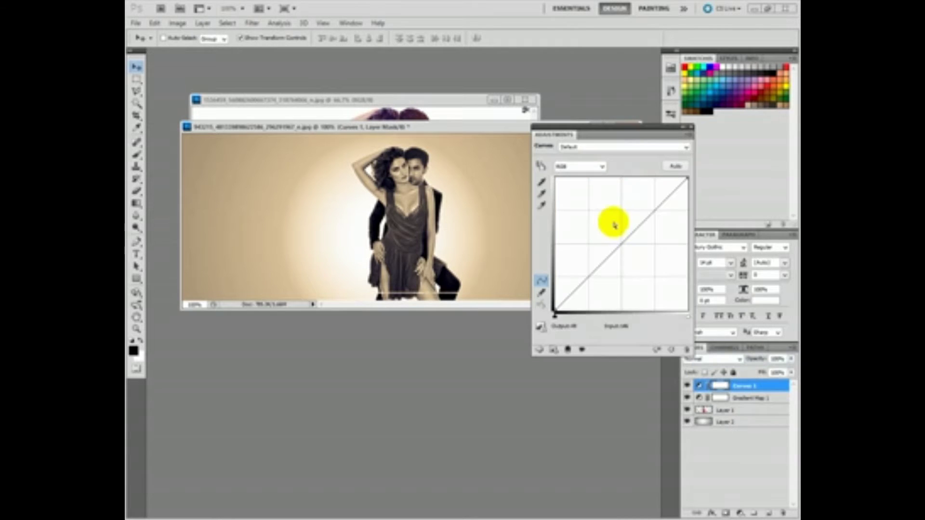
pyautogui.moveTo(656, 202); pyautogui.dragTo(654, 196)
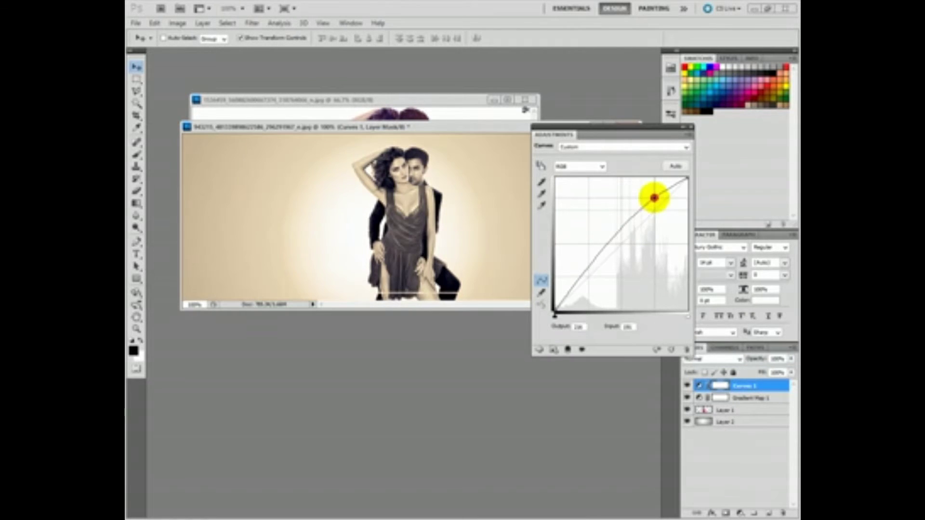
pyautogui.moveTo(595, 271); pyautogui.dragTo(596, 276)
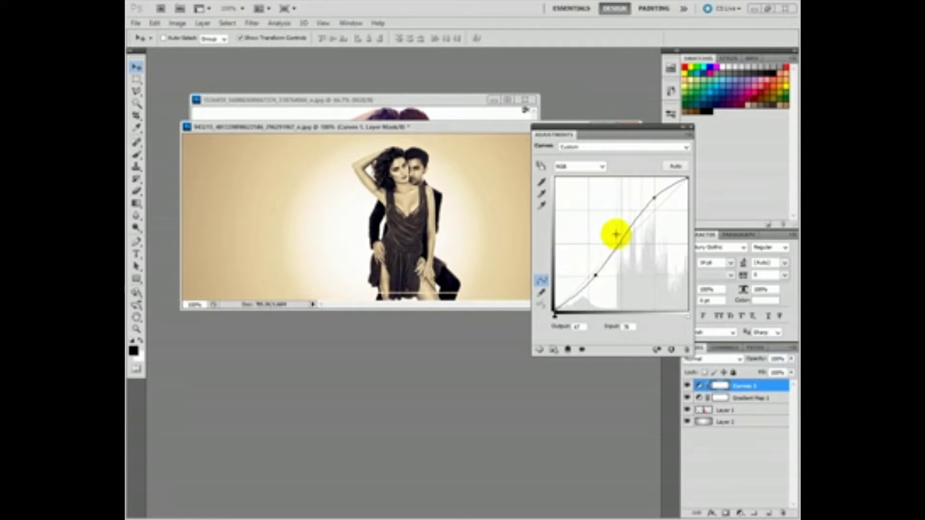
pyautogui.moveTo(623, 234); pyautogui.dragTo(620, 231)
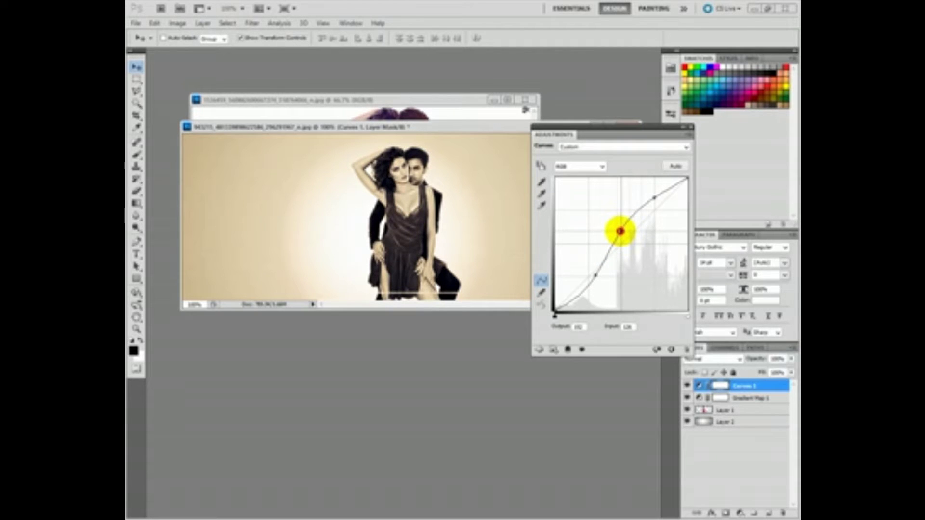
pyautogui.click(690, 129)
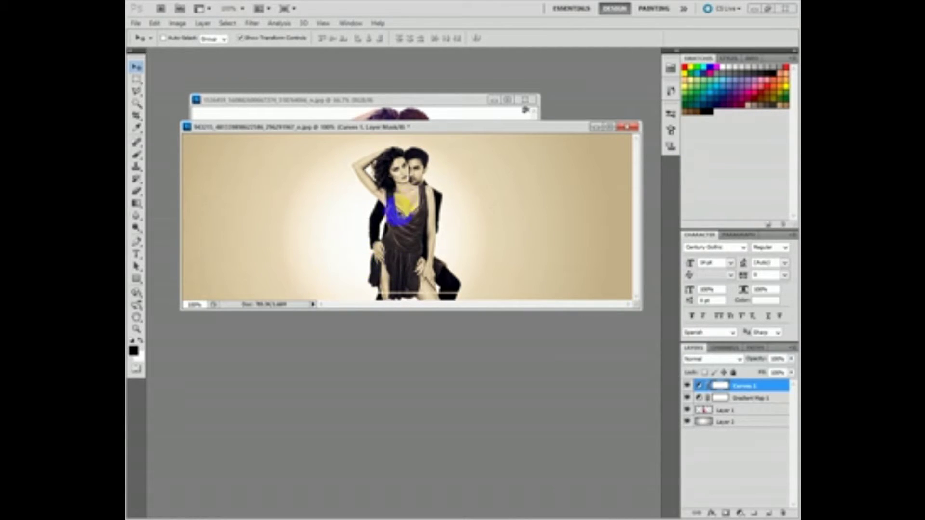
# - On Layer 1, dodge the midtones of the lower dress and the folds near the chest
pyautogui.scroll(3, 411, 219)
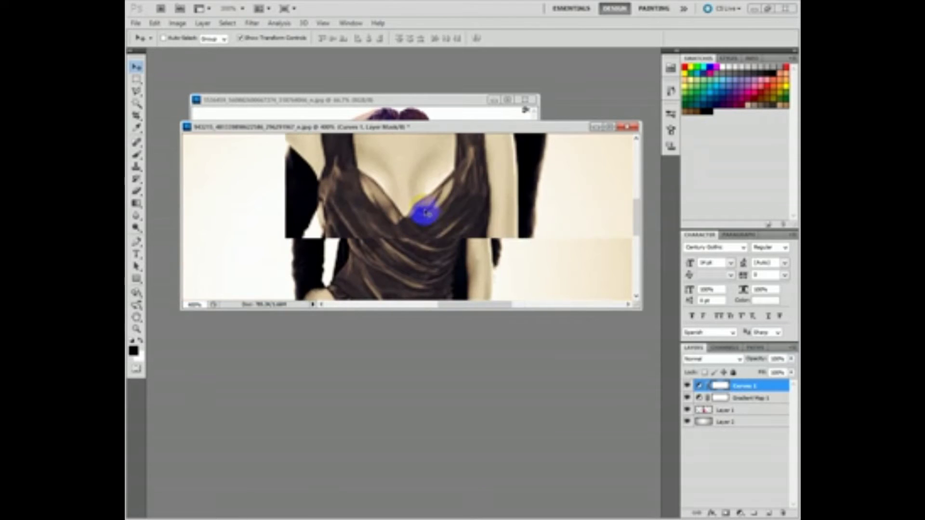
pyautogui.click(737, 412)
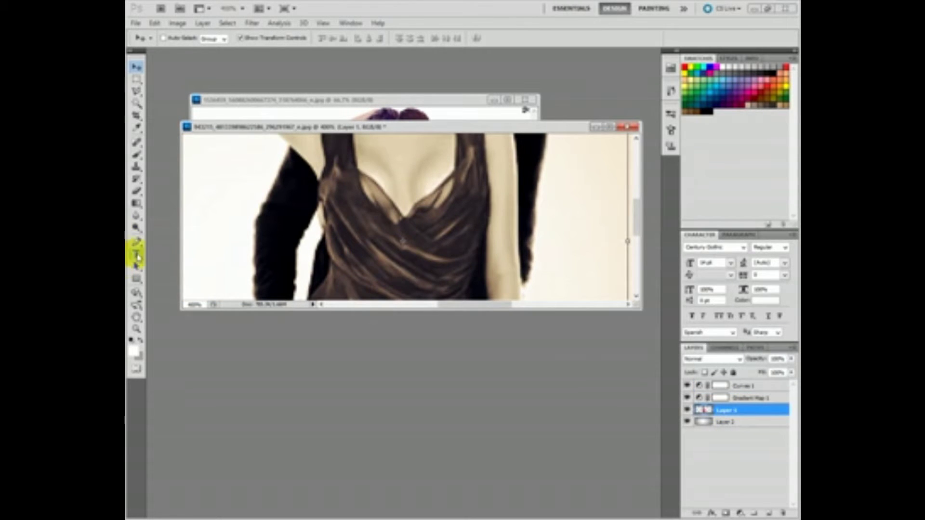
pyautogui.click(135, 229)
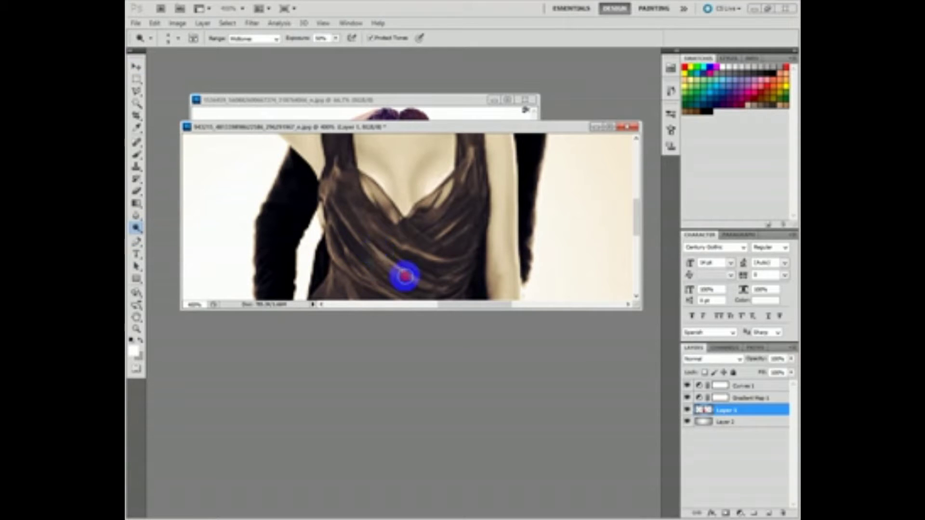
pyautogui.moveTo(434, 284)
pyautogui.mouseDown()
pyautogui.moveTo(381, 272)
pyautogui.moveTo(468, 239)
pyautogui.mouseUp()
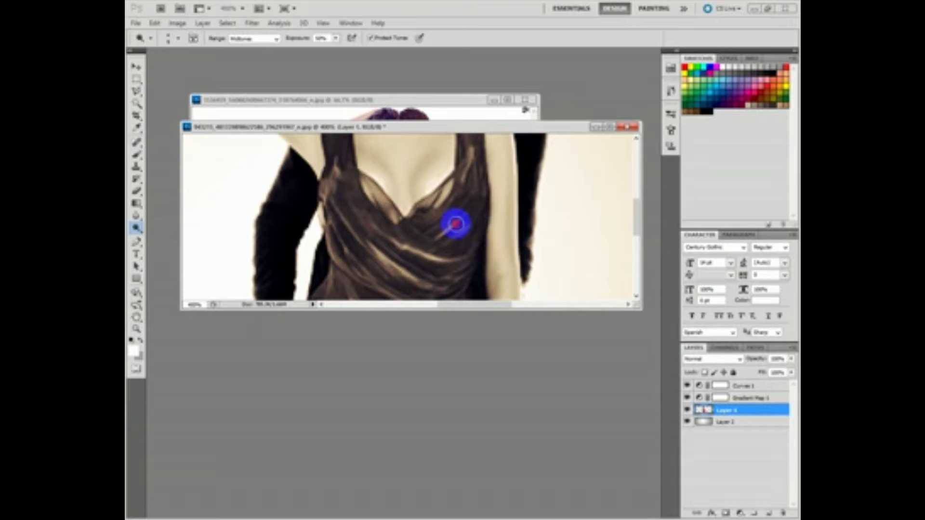
pyautogui.moveTo(458, 196)
pyautogui.mouseDown()
pyautogui.moveTo(417, 215)
pyautogui.moveTo(357, 187)
pyautogui.moveTo(332, 225)
pyautogui.moveTo(351, 227)
pyautogui.moveTo(340, 211)
pyautogui.moveTo(383, 272)
pyautogui.moveTo(347, 258)
pyautogui.moveTo(347, 247)
pyautogui.moveTo(370, 279)
pyautogui.moveTo(330, 248)
pyautogui.moveTo(371, 284)
pyautogui.moveTo(330, 260)
pyautogui.moveTo(391, 292)
pyautogui.mouseUp()
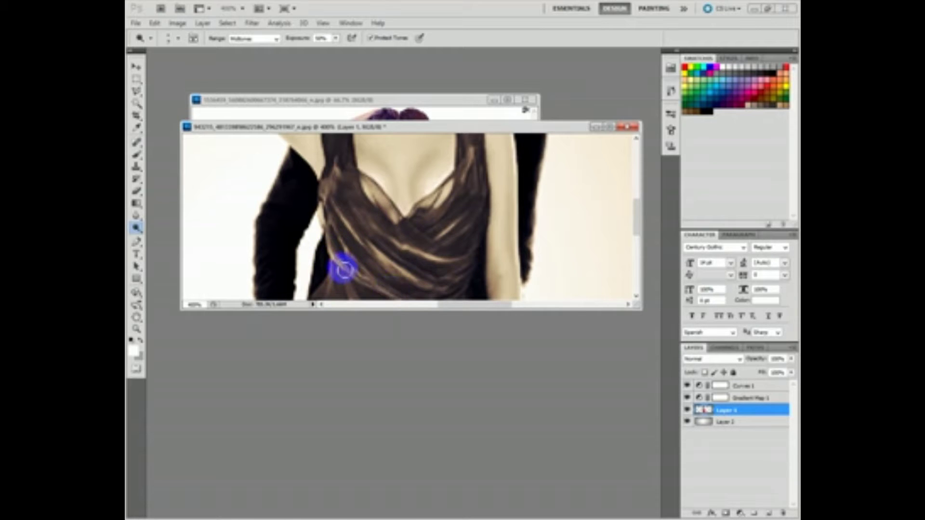
# - Continue dodging the dress down to its lower edge and around her hand
pyautogui.moveTo(345, 262)
pyautogui.mouseDown()
pyautogui.moveTo(435, 230)
pyautogui.moveTo(409, 241)
pyautogui.moveTo(439, 220)
pyautogui.moveTo(392, 229)
pyautogui.moveTo(444, 207)
pyautogui.moveTo(396, 262)
pyautogui.moveTo(403, 223)
pyautogui.moveTo(365, 209)
pyautogui.moveTo(407, 250)
pyautogui.moveTo(333, 202)
pyautogui.moveTo(450, 255)
pyautogui.moveTo(405, 238)
pyautogui.moveTo(456, 215)
pyautogui.moveTo(407, 243)
pyautogui.mouseUp()
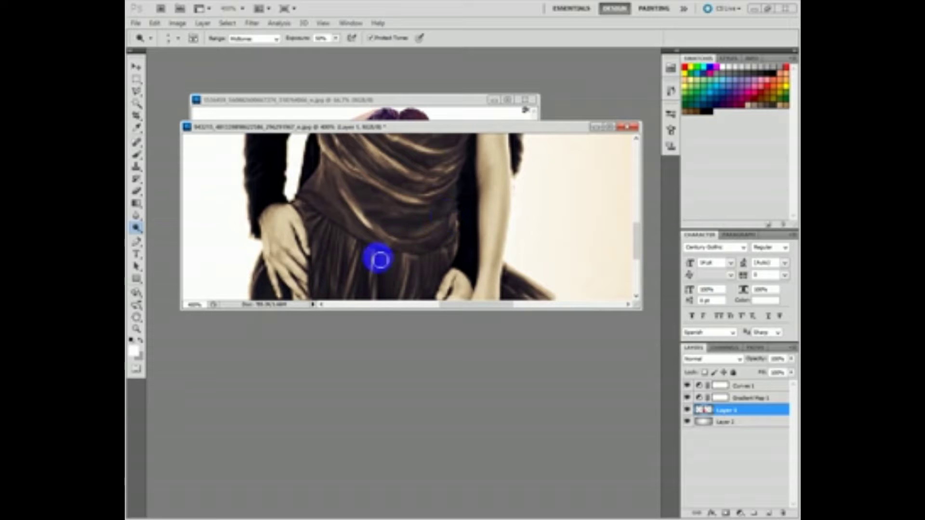
pyautogui.moveTo(382, 262)
pyautogui.mouseDown()
pyautogui.moveTo(398, 206)
pyautogui.moveTo(407, 206)
pyautogui.moveTo(403, 270)
pyautogui.moveTo(431, 184)
pyautogui.moveTo(423, 223)
pyautogui.moveTo(446, 210)
pyautogui.moveTo(417, 262)
pyautogui.moveTo(420, 279)
pyautogui.moveTo(440, 243)
pyautogui.moveTo(417, 252)
pyautogui.moveTo(434, 192)
pyautogui.moveTo(384, 240)
pyautogui.moveTo(382, 181)
pyautogui.moveTo(364, 287)
pyautogui.moveTo(352, 236)
pyautogui.moveTo(354, 185)
pyautogui.moveTo(326, 161)
pyautogui.moveTo(326, 233)
pyautogui.moveTo(343, 217)
pyautogui.moveTo(331, 213)
pyautogui.moveTo(353, 221)
pyautogui.moveTo(347, 250)
pyautogui.moveTo(351, 216)
pyautogui.moveTo(473, 196)
pyautogui.moveTo(582, 212)
pyautogui.moveTo(603, 190)
pyautogui.moveTo(592, 182)
pyautogui.moveTo(611, 190)
pyautogui.moveTo(586, 164)
pyautogui.moveTo(610, 182)
pyautogui.mouseUp()
pyautogui.scroll(-2, 495, 207)
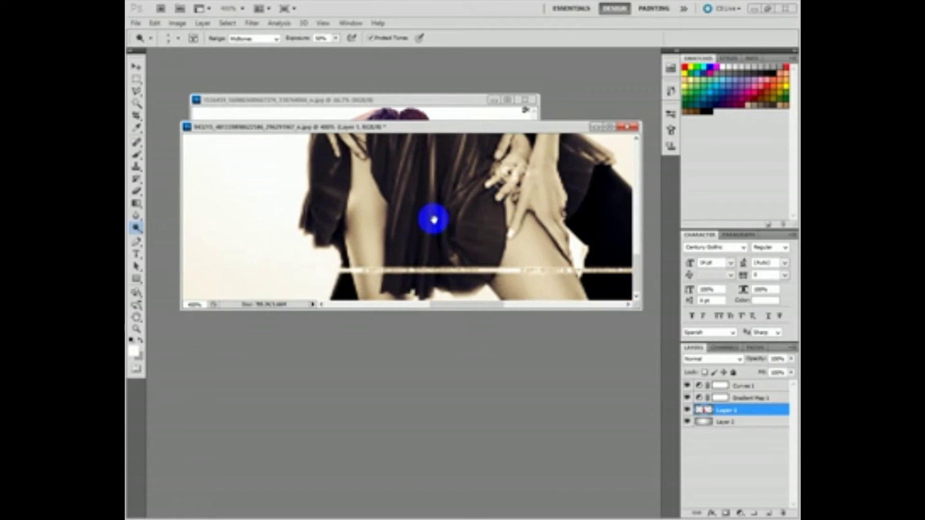
pyautogui.moveTo(433, 215); pyautogui.dragTo(423, 295)
pyautogui.scroll(3, 463, 250)
pyautogui.scroll(4, 460, 256)
pyautogui.moveTo(464, 237); pyautogui.dragTo(465, 255)
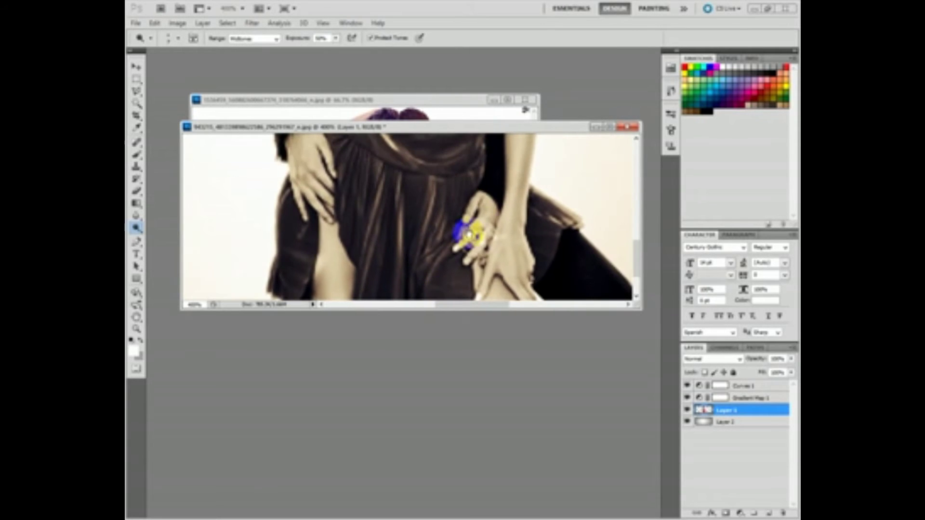
pyautogui.scroll(3, 464, 257)
pyautogui.hotkey('ctrl', '-')
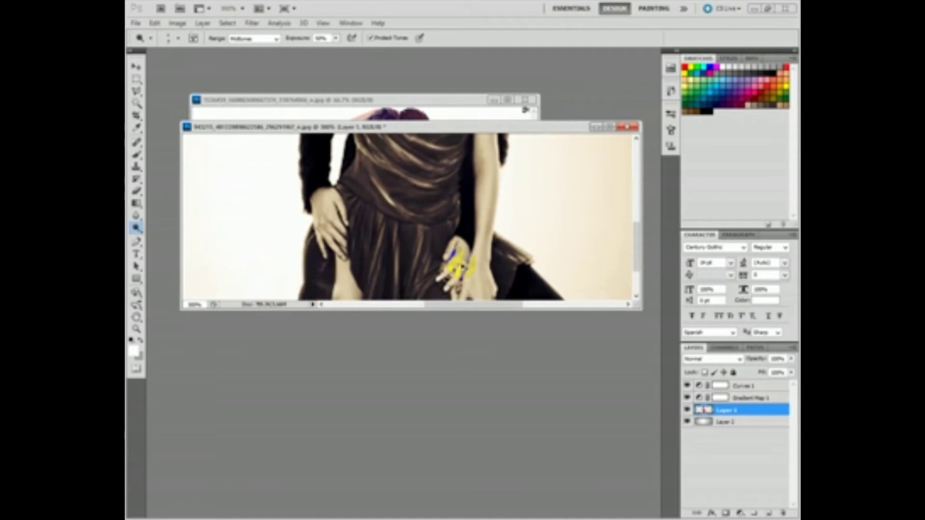
pyautogui.hotkey('ctrl', '-')
pyautogui.hotkey('ctrl', '-')
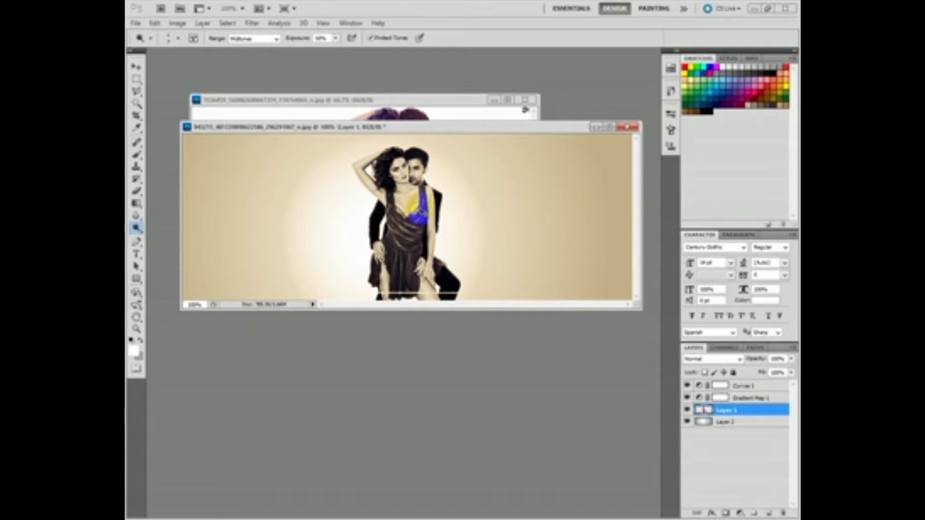
# - Dodge the woman's cheek and mouth, the man's cheek and her upper arm
pyautogui.hotkey('ctrl', '+')
pyautogui.hotkey('ctrl', '+')
pyautogui.scroll(2, 460, 191)
pyautogui.scroll(2, 434, 193)
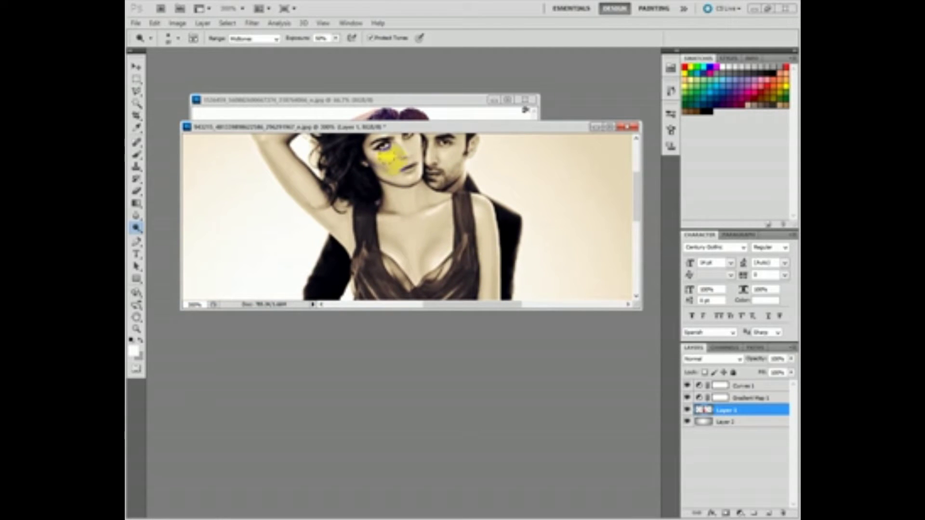
pyautogui.moveTo(369, 156); pyautogui.dragTo(448, 194)
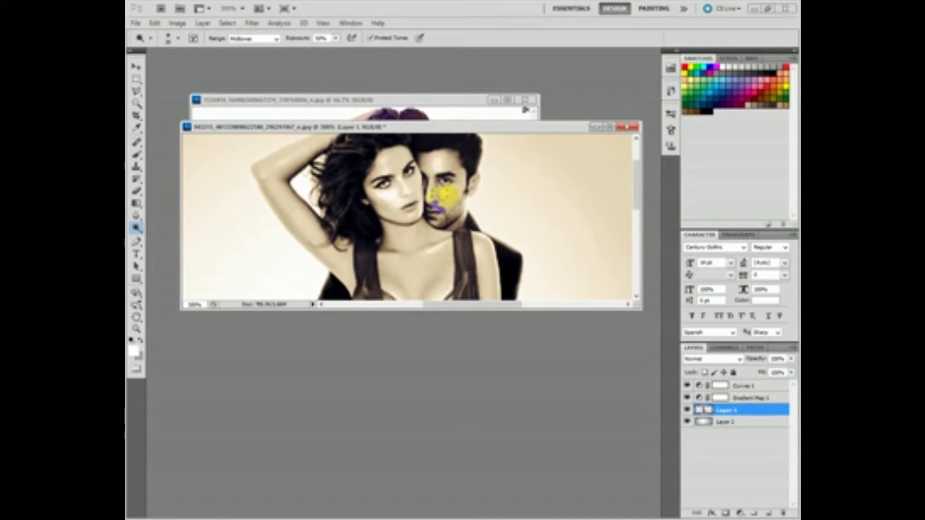
pyautogui.moveTo(326, 225)
pyautogui.mouseDown()
pyautogui.moveTo(309, 224)
pyautogui.moveTo(299, 139)
pyautogui.mouseUp()
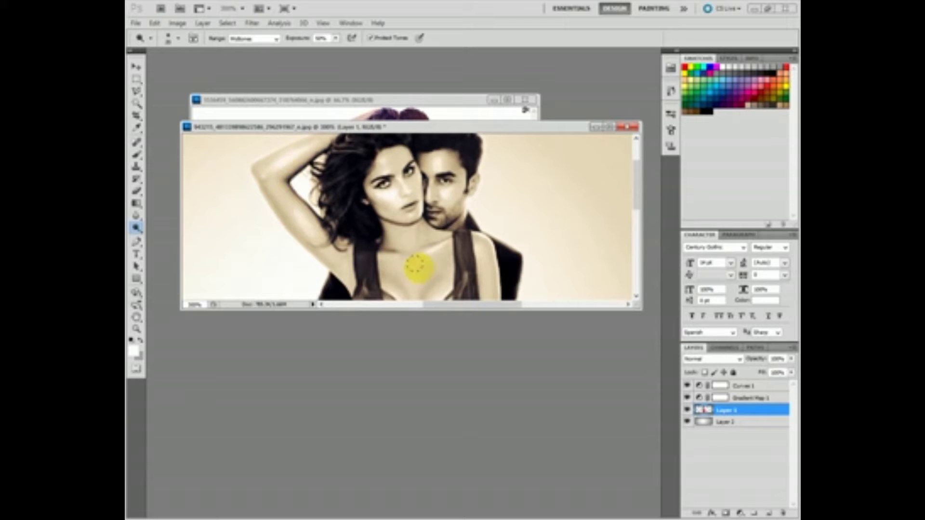
# - Lighten the skin on her chest and her shoulder beside the man
pyautogui.moveTo(415, 266)
pyautogui.mouseDown()
pyautogui.moveTo(412, 233)
pyautogui.moveTo(431, 246)
pyautogui.mouseUp()
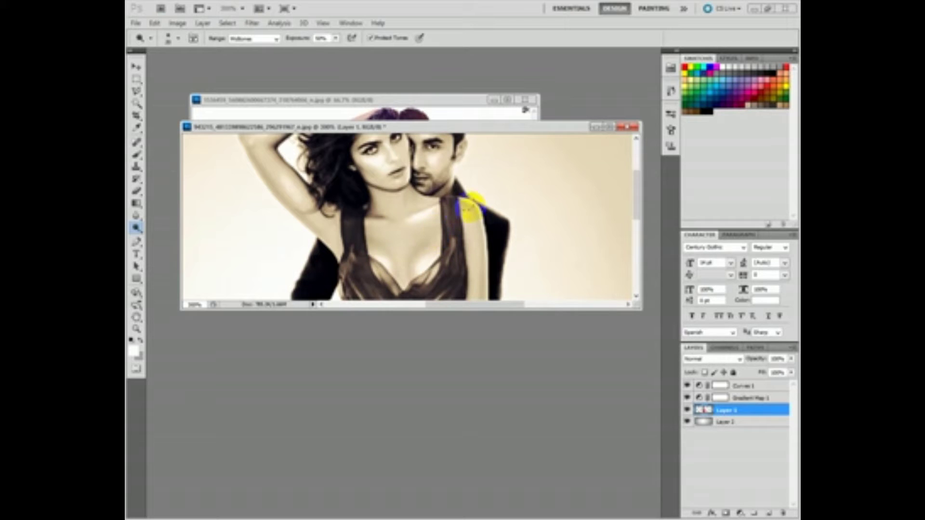
pyautogui.moveTo(475, 258); pyautogui.dragTo(455, 179)
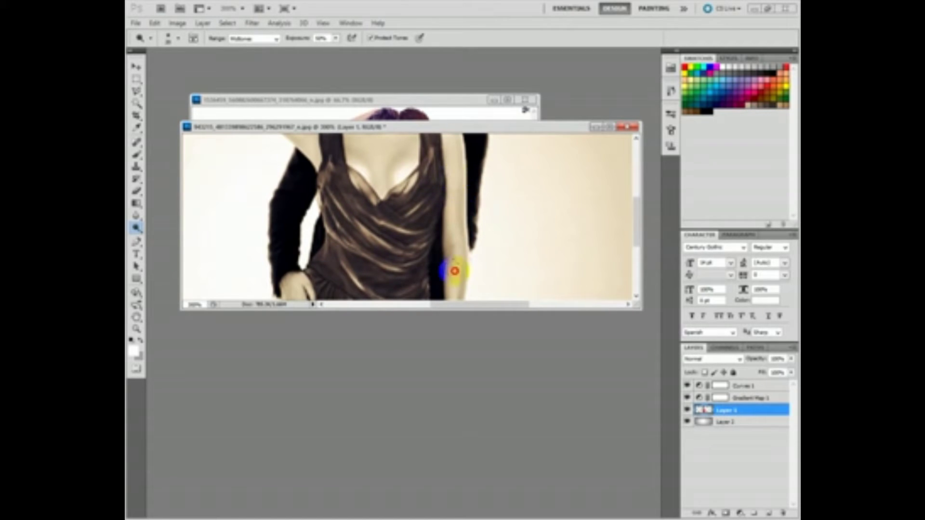
pyautogui.scroll(-2, 438, 192)
pyautogui.scroll(-2, 448, 244)
pyautogui.scroll(-2, 428, 250)
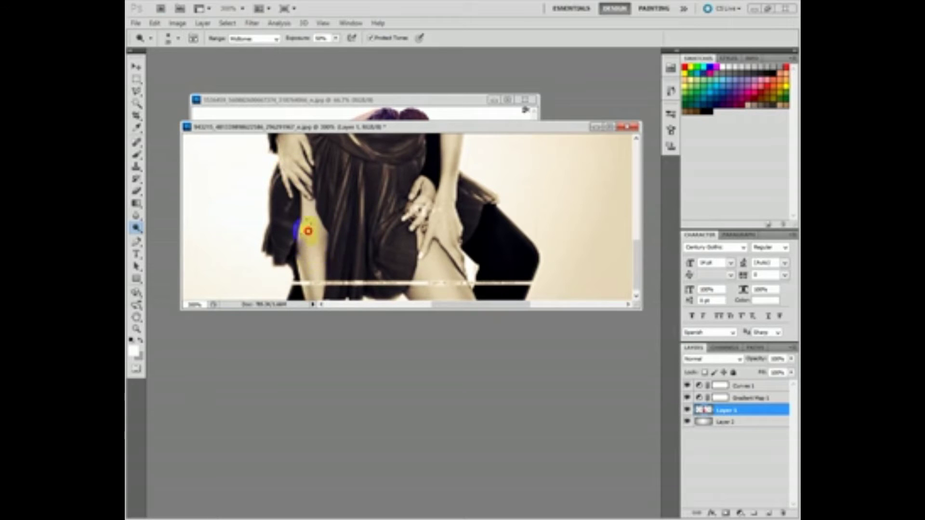
pyautogui.scroll(-1, 314, 213)
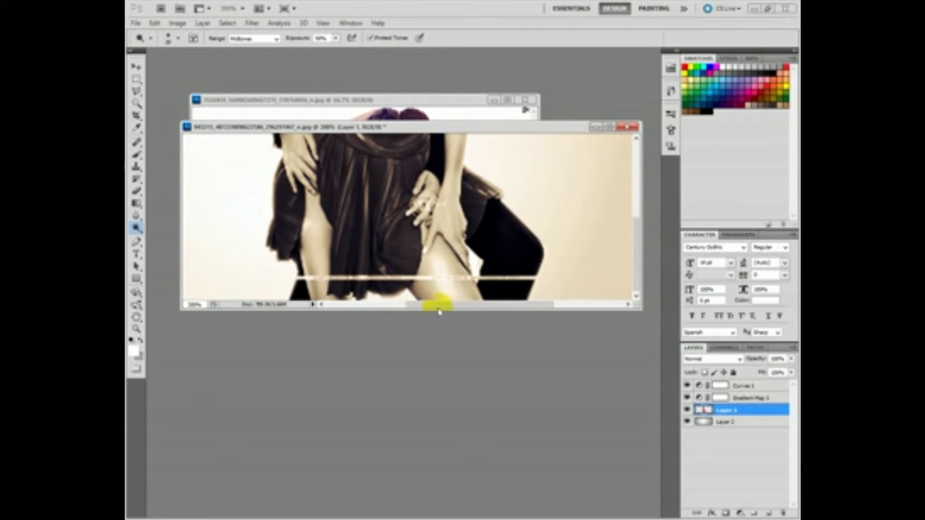
pyautogui.scroll(2, 355, 179)
pyautogui.hotkey('ctrl', '0')
pyautogui.scroll(3, 278, 168)
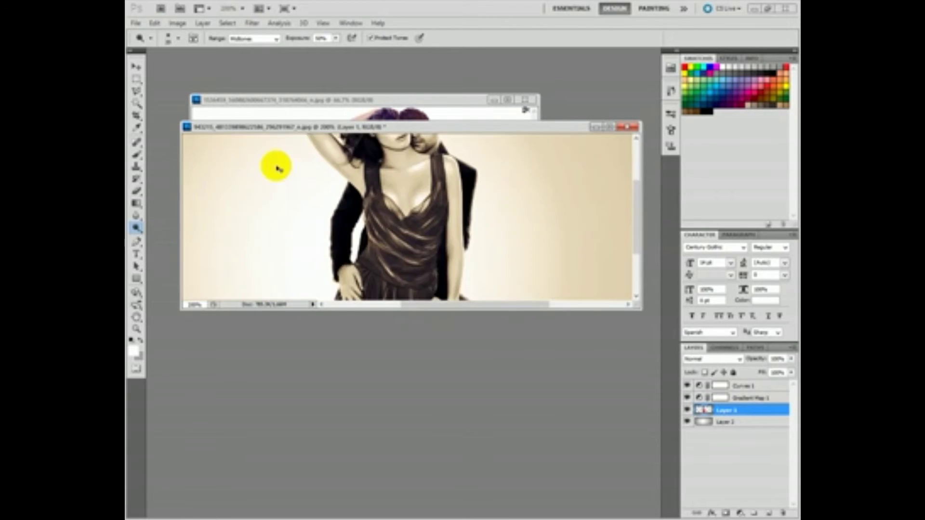
pyautogui.hotkey('ctrl', '+')
# - With the Burn tool, darken her left arm, torso, dress folds and upper chest
pyautogui.rightClick(137, 229)
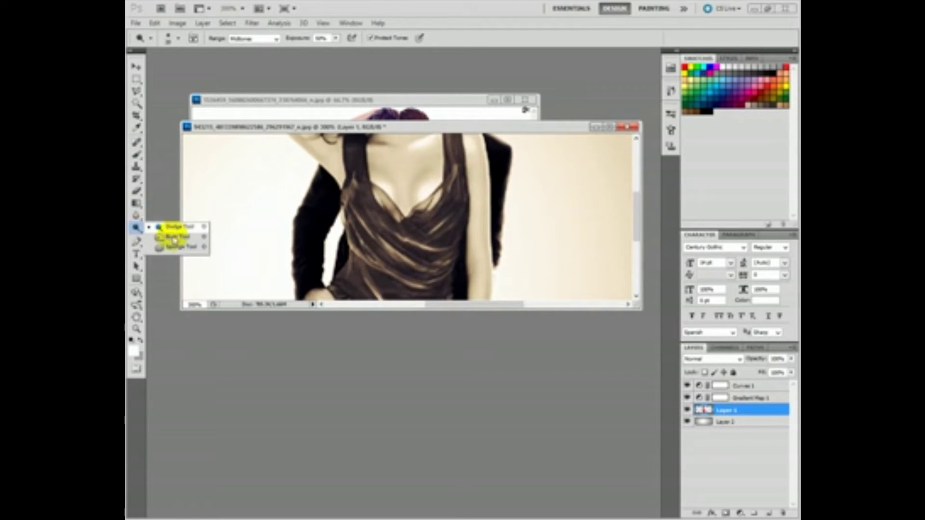
pyautogui.click(165, 236)
pyautogui.moveTo(347, 236)
pyautogui.mouseDown()
pyautogui.moveTo(320, 262)
pyautogui.moveTo(324, 217)
pyautogui.moveTo(378, 289)
pyautogui.moveTo(348, 229)
pyautogui.moveTo(382, 239)
pyautogui.moveTo(351, 182)
pyautogui.moveTo(405, 149)
pyautogui.moveTo(310, 159)
pyautogui.moveTo(335, 196)
pyautogui.moveTo(423, 234)
pyautogui.moveTo(427, 275)
pyautogui.moveTo(422, 204)
pyautogui.moveTo(419, 223)
pyautogui.moveTo(267, 262)
pyautogui.moveTo(283, 270)
pyautogui.mouseUp()
pyautogui.moveTo(228, 278)
pyautogui.mouseDown()
pyautogui.moveTo(241, 275)
pyautogui.moveTo(296, 166)
pyautogui.moveTo(259, 258)
pyautogui.moveTo(318, 267)
pyautogui.moveTo(302, 192)
pyautogui.moveTo(306, 268)
pyautogui.moveTo(382, 282)
pyautogui.moveTo(391, 271)
pyautogui.moveTo(423, 275)
pyautogui.moveTo(424, 248)
pyautogui.moveTo(432, 269)
pyautogui.moveTo(289, 278)
pyautogui.mouseUp()
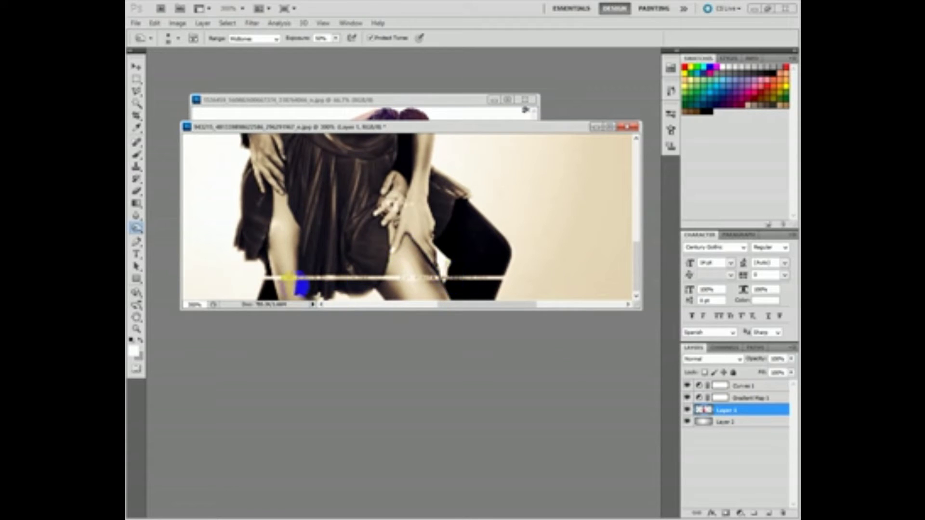
pyautogui.moveTo(275, 318)
pyautogui.mouseDown()
pyautogui.moveTo(269, 244)
pyautogui.moveTo(324, 260)
pyautogui.moveTo(353, 196)
pyautogui.moveTo(338, 206)
pyautogui.mouseUp()
pyautogui.scroll(2, 330, 304)
pyautogui.scroll(2, 331, 201)
pyautogui.scroll(3, 347, 228)
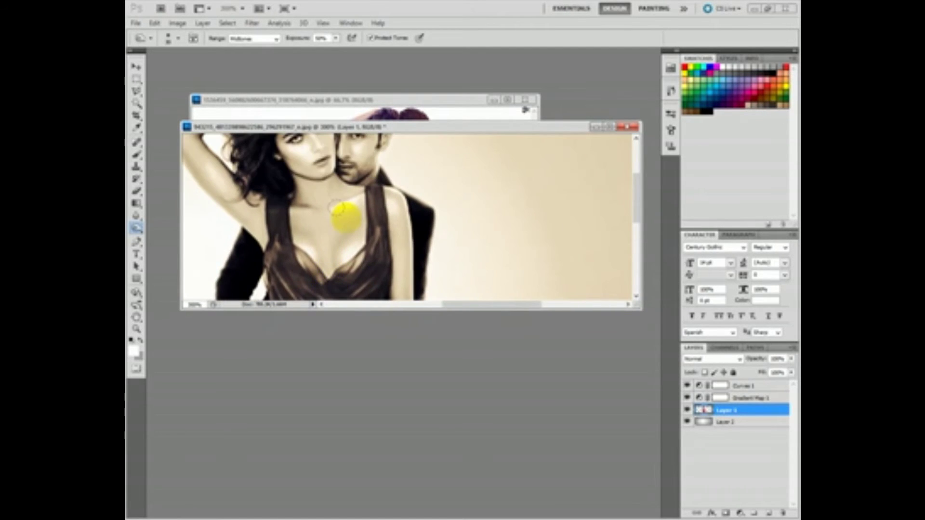
pyautogui.moveTo(290, 224)
pyautogui.mouseDown()
pyautogui.moveTo(310, 196)
pyautogui.moveTo(313, 212)
pyautogui.mouseUp()
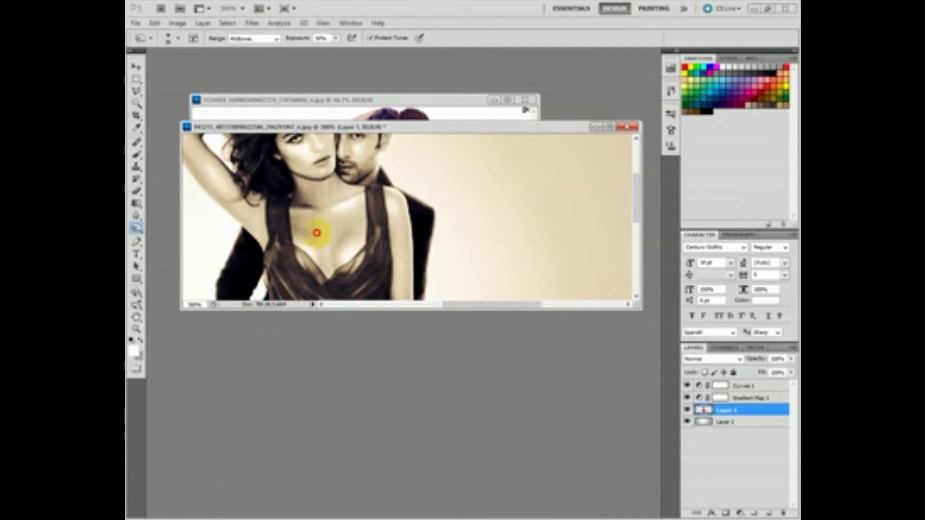
pyautogui.scroll(2, 317, 205)
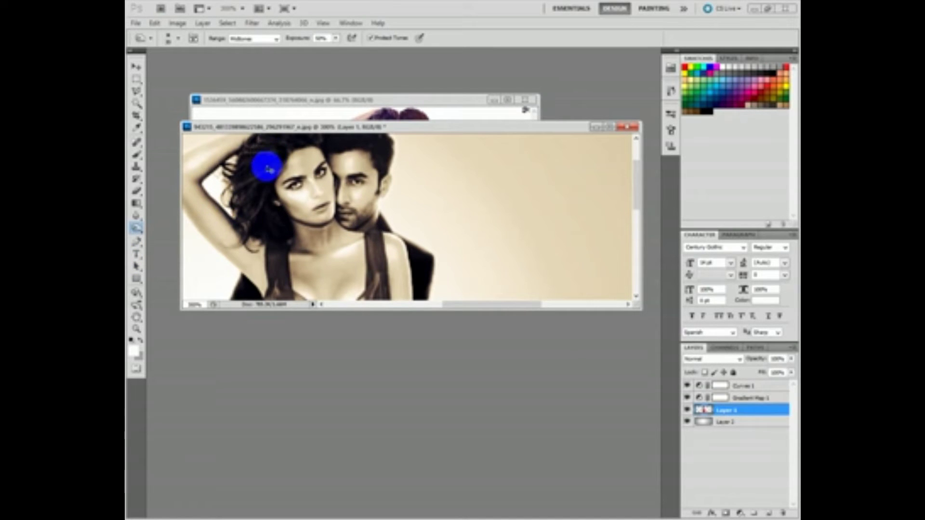
pyautogui.hotkey('ctrl', '-')
pyautogui.hotkey('ctrl', '-')
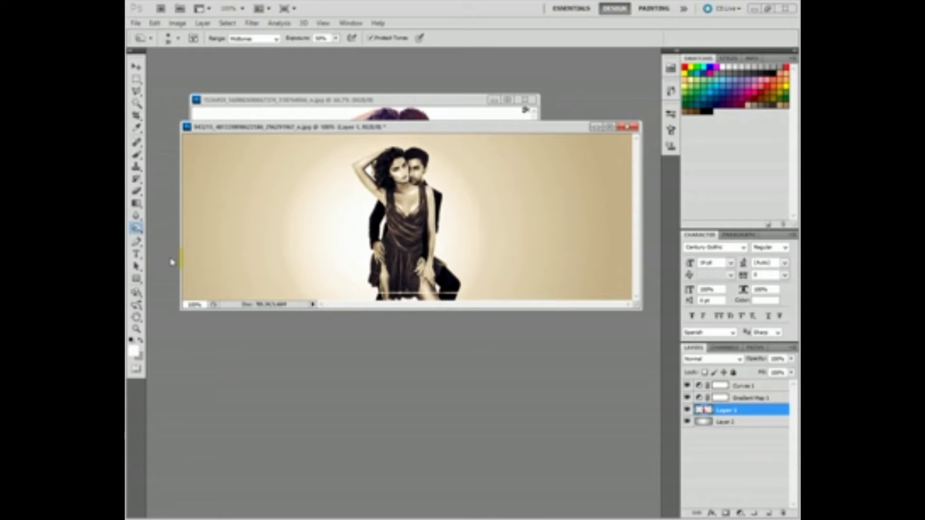
# - Add a new empty Layer 3 and place it beneath Layer 1
pyautogui.click(136, 67)
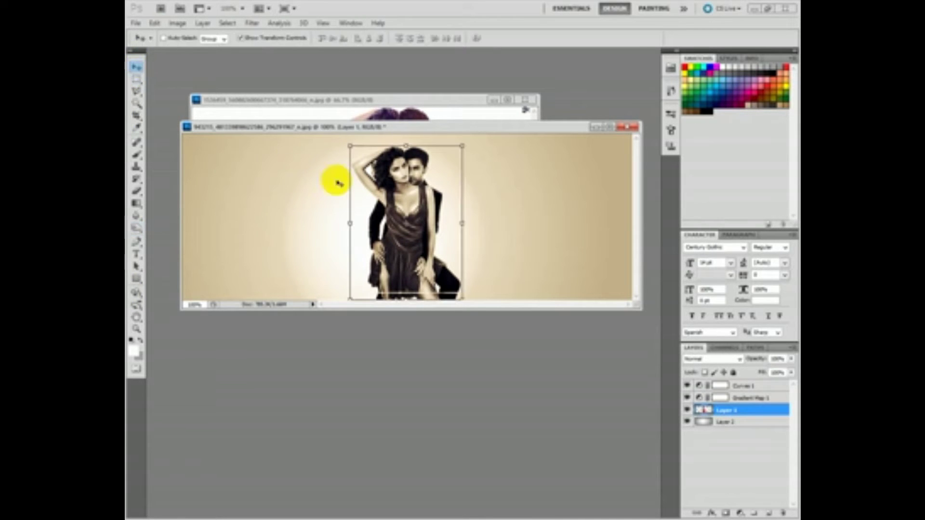
pyautogui.click(770, 513)
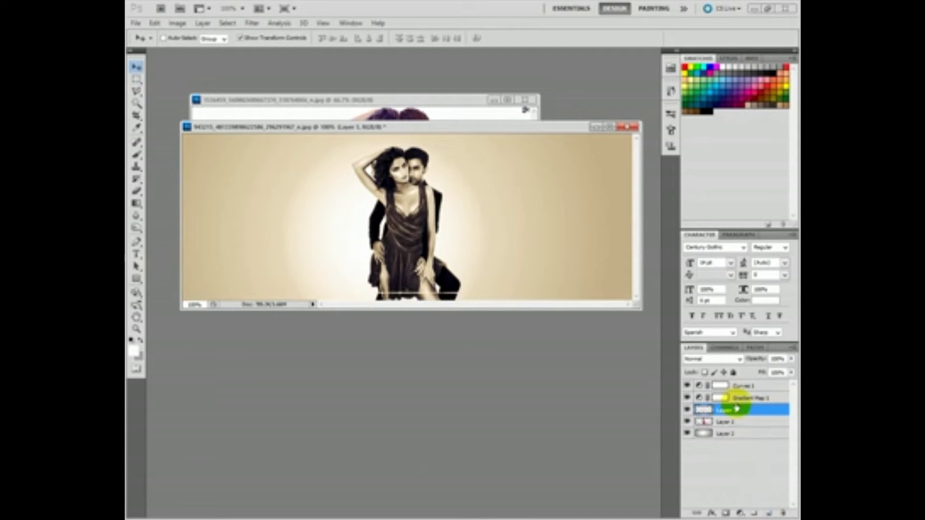
pyautogui.moveTo(744, 423); pyautogui.dragTo(745, 434)
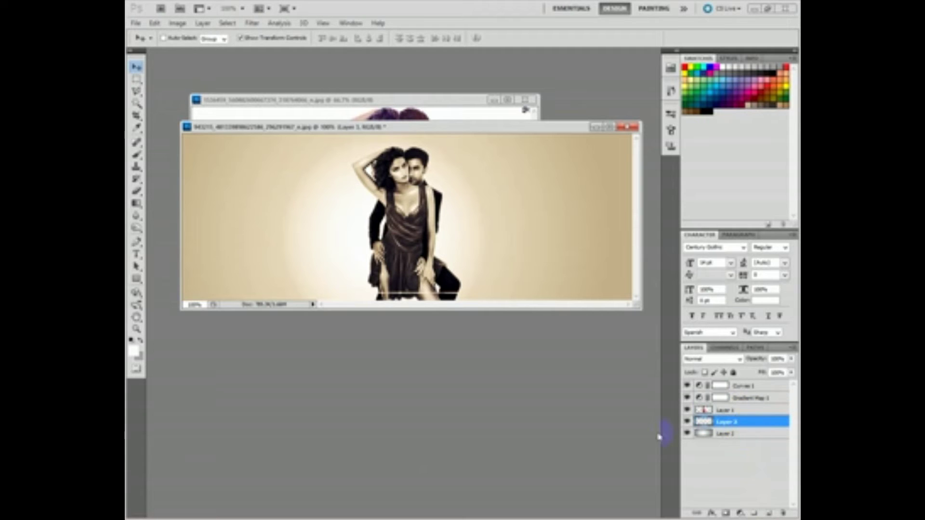
# - Choose a large rough grunge brush from the brush presets
pyautogui.press('b')
pyautogui.click(297, 198)
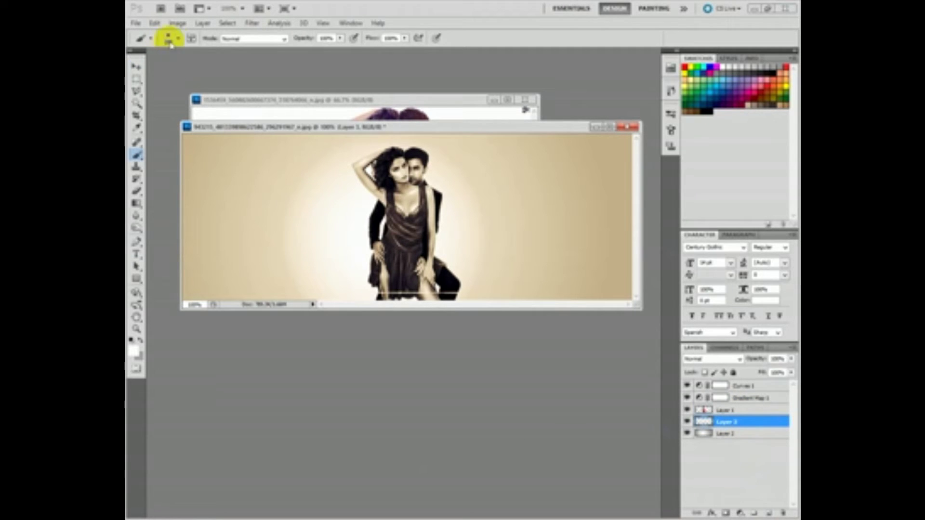
pyautogui.click(178, 40)
pyautogui.click(246, 165)
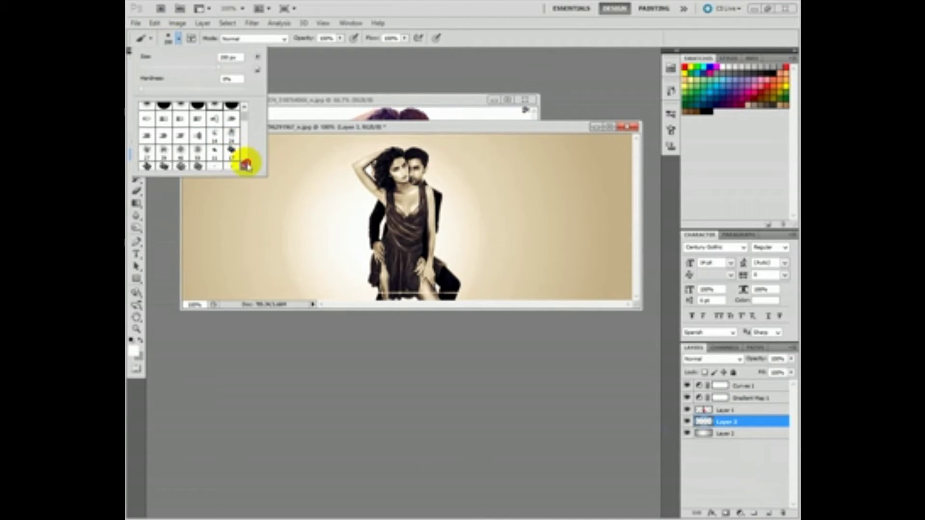
pyautogui.click(245, 165)
pyautogui.click(245, 165)
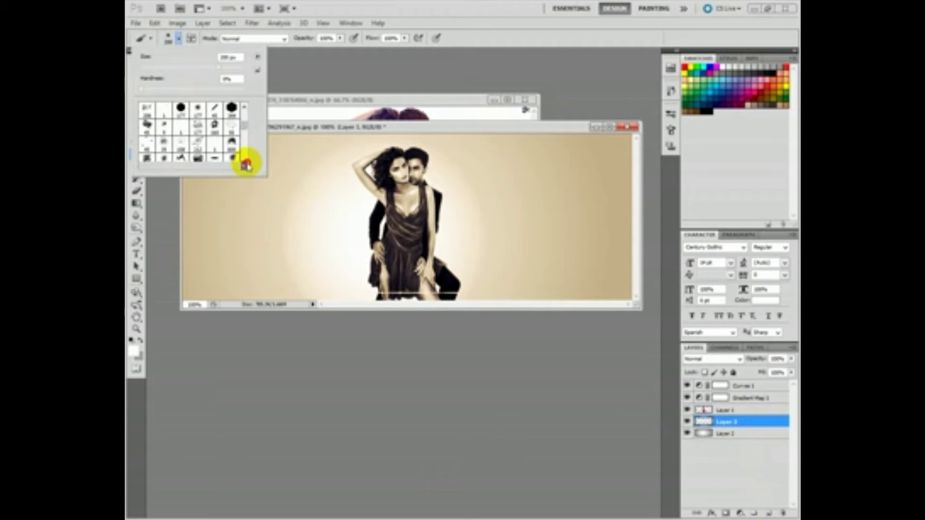
pyautogui.click(245, 164)
pyautogui.click(245, 164)
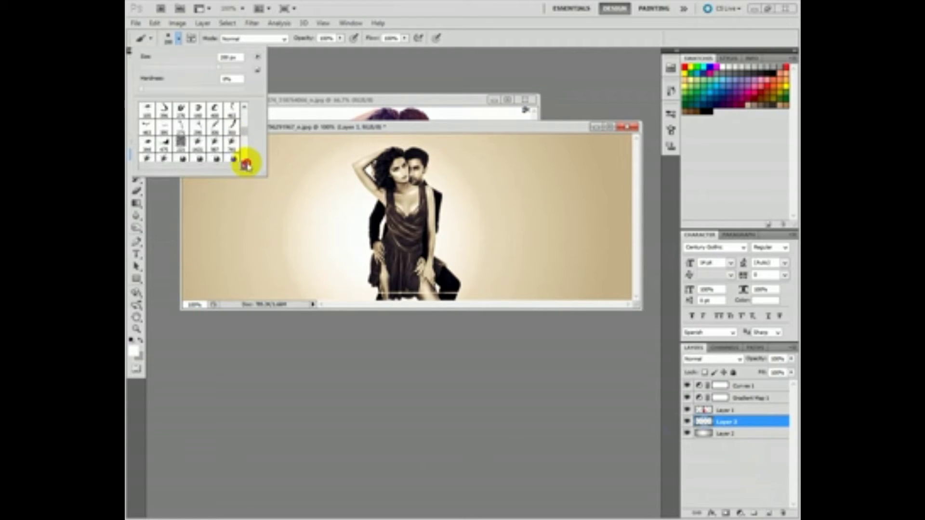
pyautogui.click(215, 125)
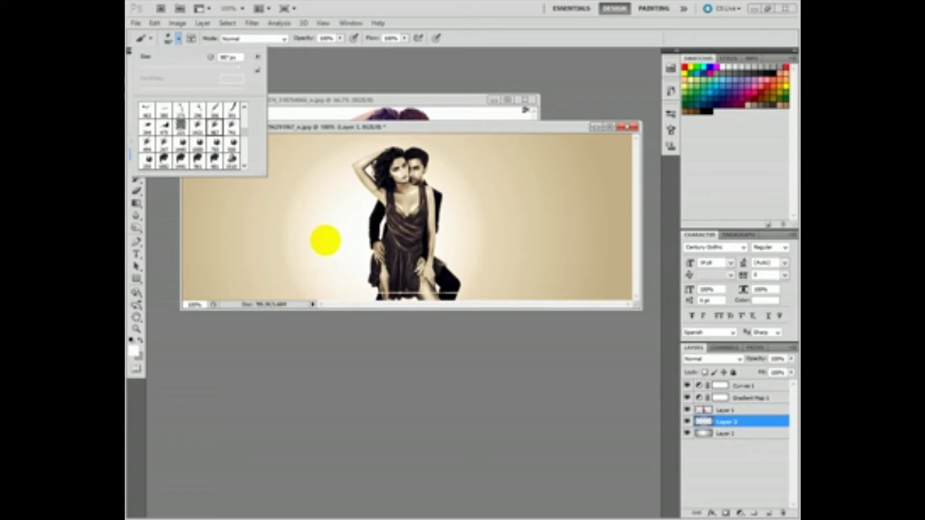
pyautogui.click(349, 265)
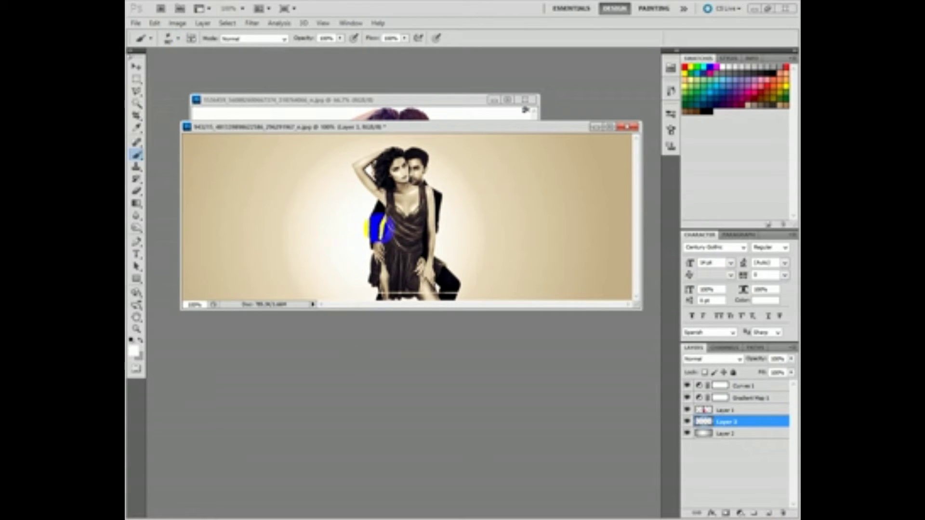
# - Sample the dress's dark brown as the paint colour, testing and undoing a stroke
pyautogui.press('i')
pyautogui.click(398, 227)
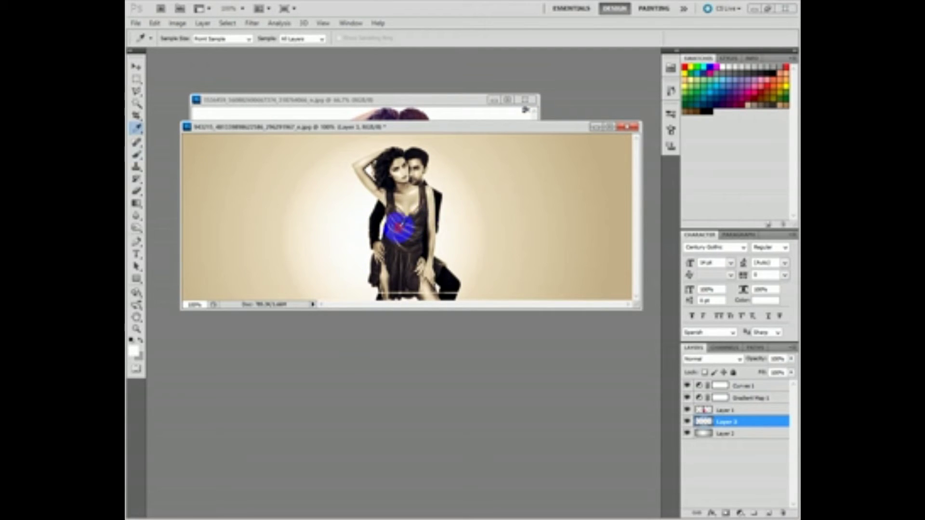
pyautogui.click(432, 197)
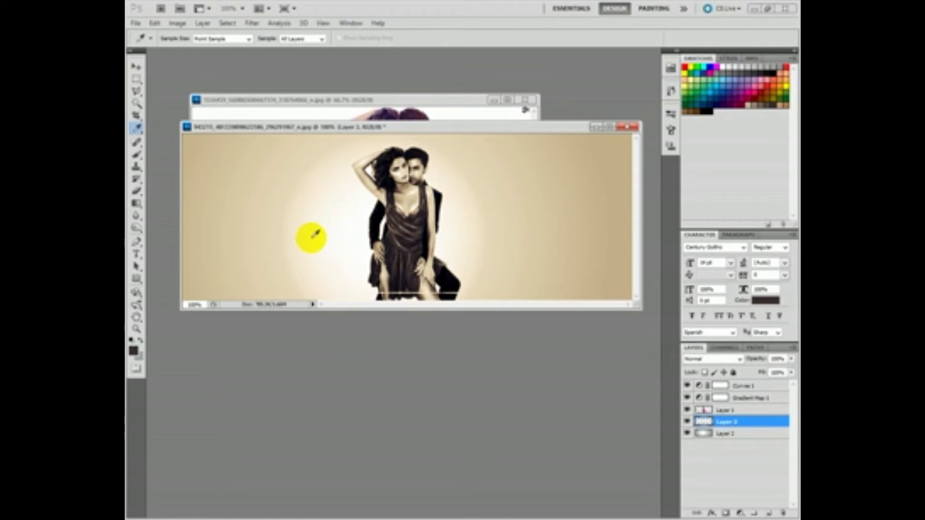
pyautogui.press('b')
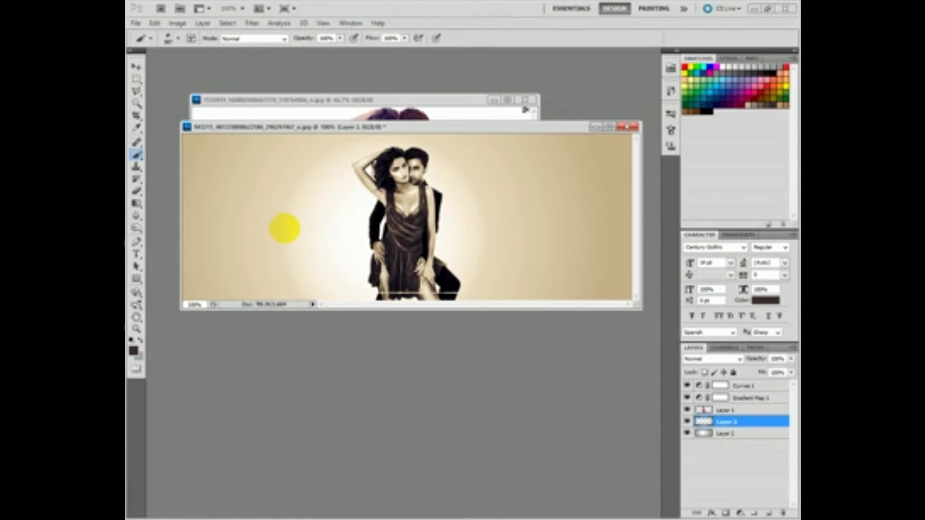
pyautogui.moveTo(302, 228); pyautogui.dragTo(310, 244)
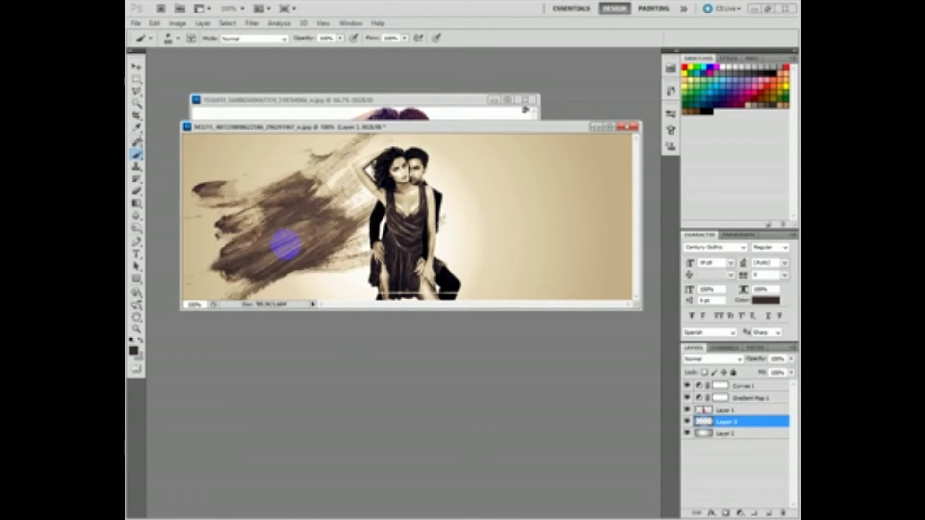
pyautogui.hotkey('ctrl', 'z')
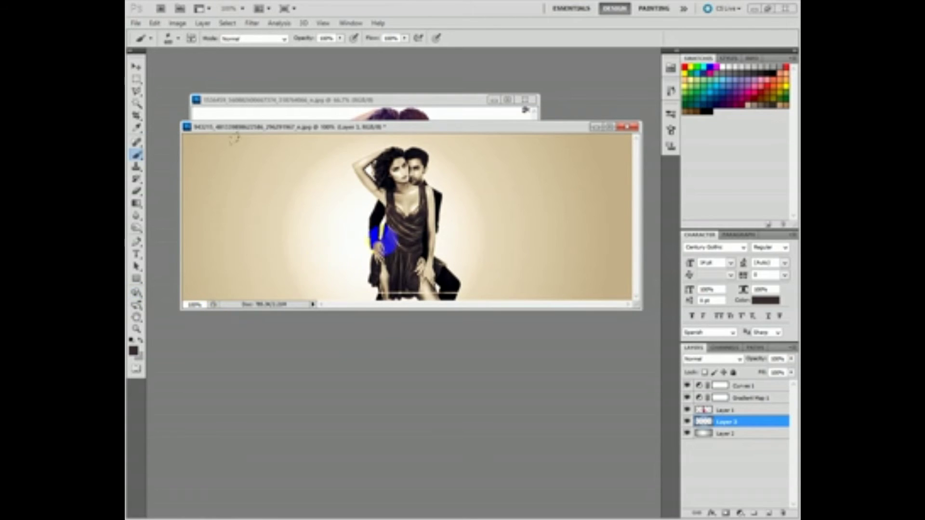
# - Stamp dark brown grunge splatters around and to the right of the couple
pyautogui.click(428, 217)
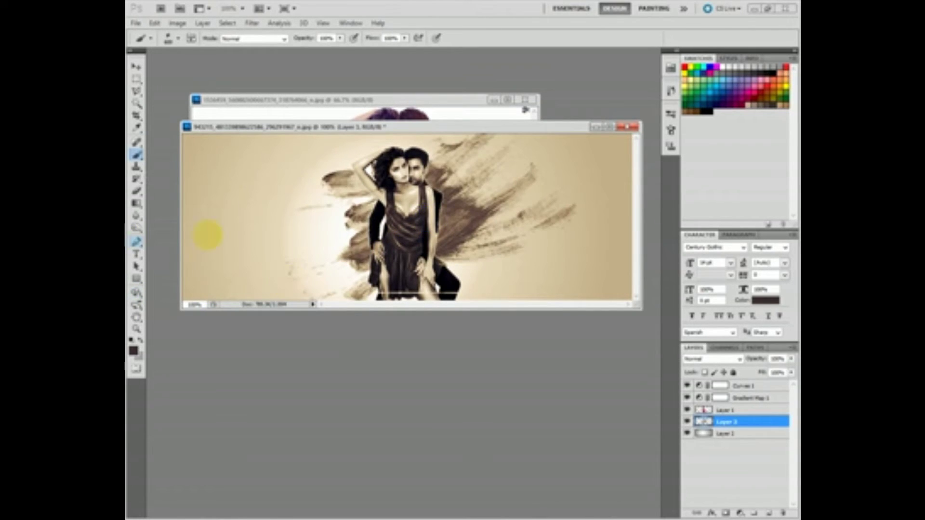
pyautogui.click(478, 277)
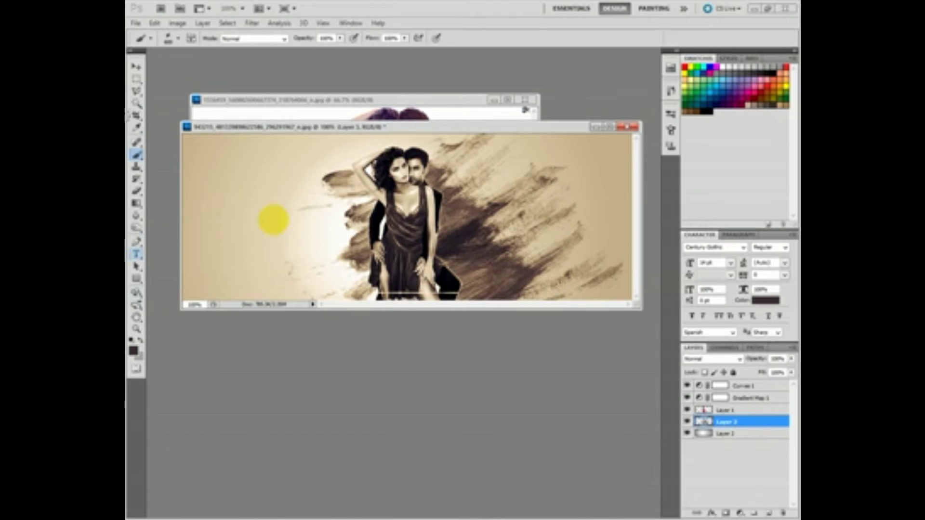
pyautogui.click(425, 231)
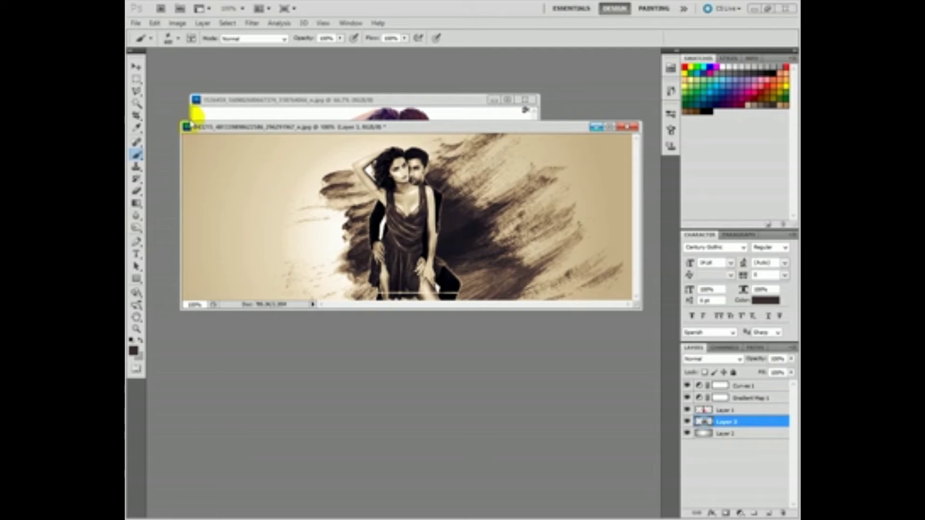
pyautogui.click(178, 39)
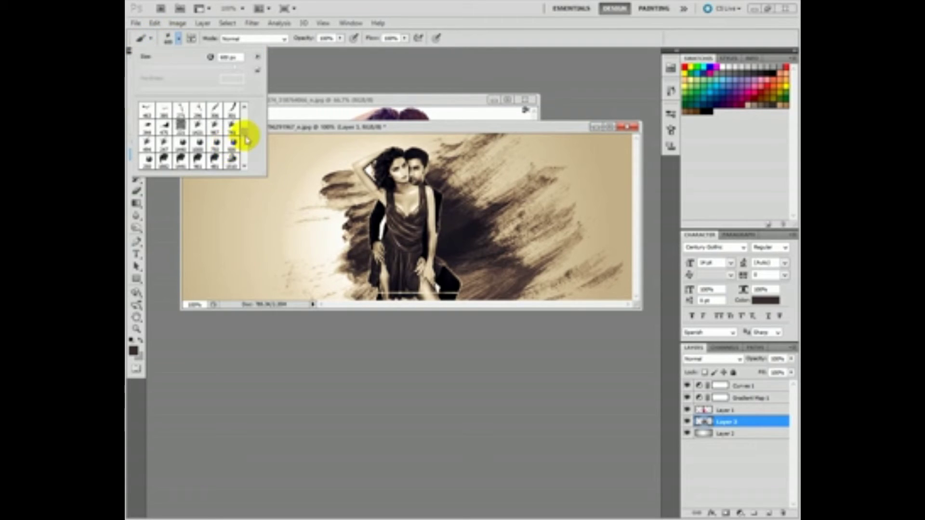
# - Choose a circular swirl brush and stamp a black swirl left of the couple
pyautogui.moveTo(246, 140); pyautogui.dragTo(243, 149)
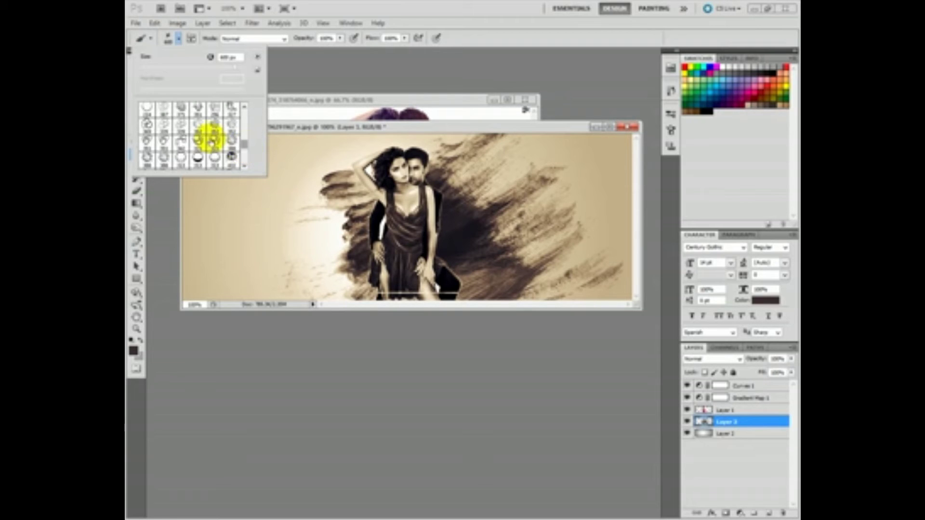
pyautogui.click(246, 109)
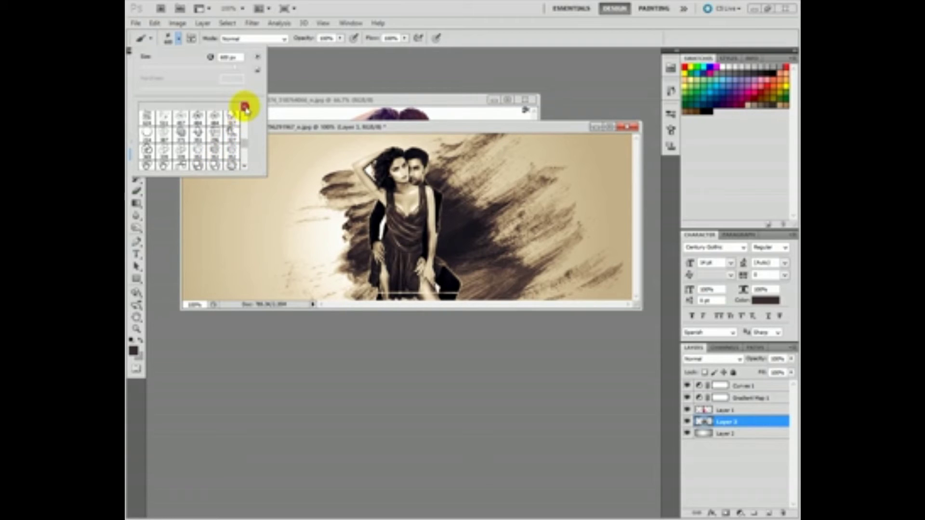
pyautogui.click(245, 166)
pyautogui.click(232, 155)
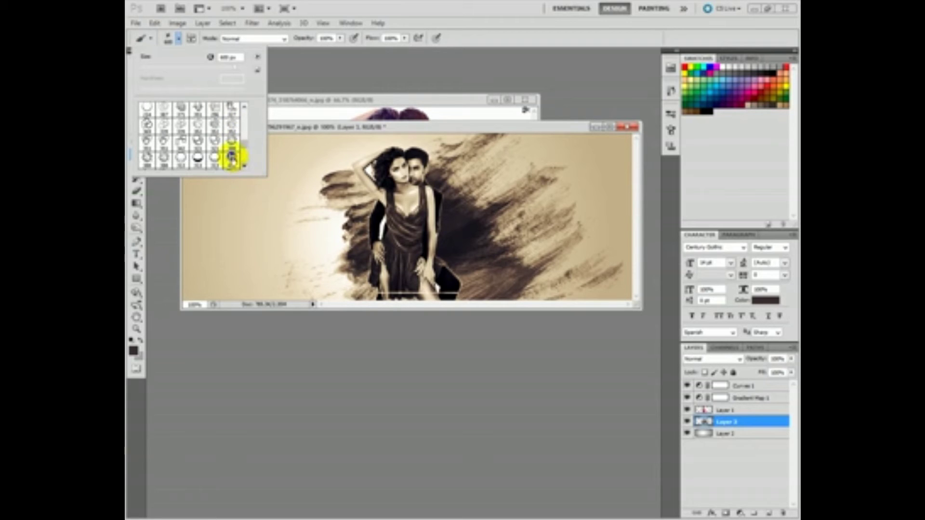
pyautogui.click(218, 140)
pyautogui.moveTo(391, 215); pyautogui.dragTo(332, 195)
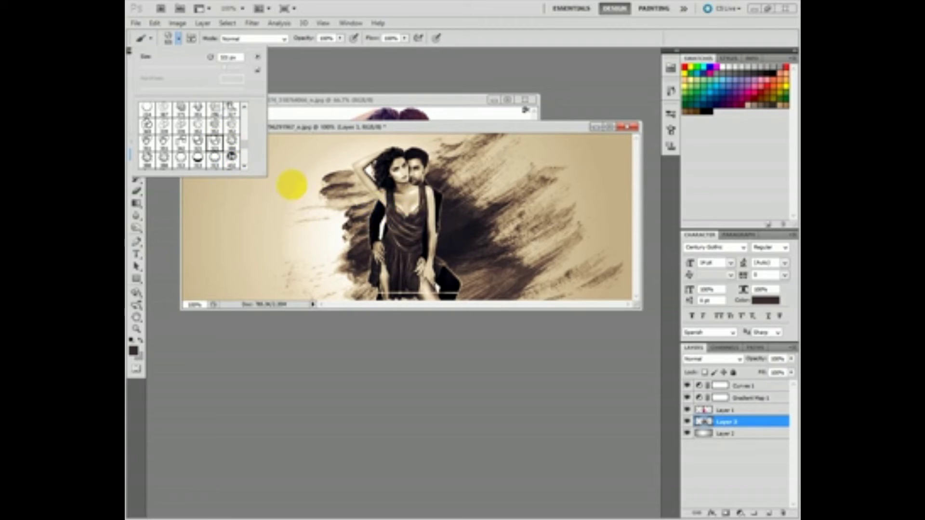
pyautogui.click(328, 210)
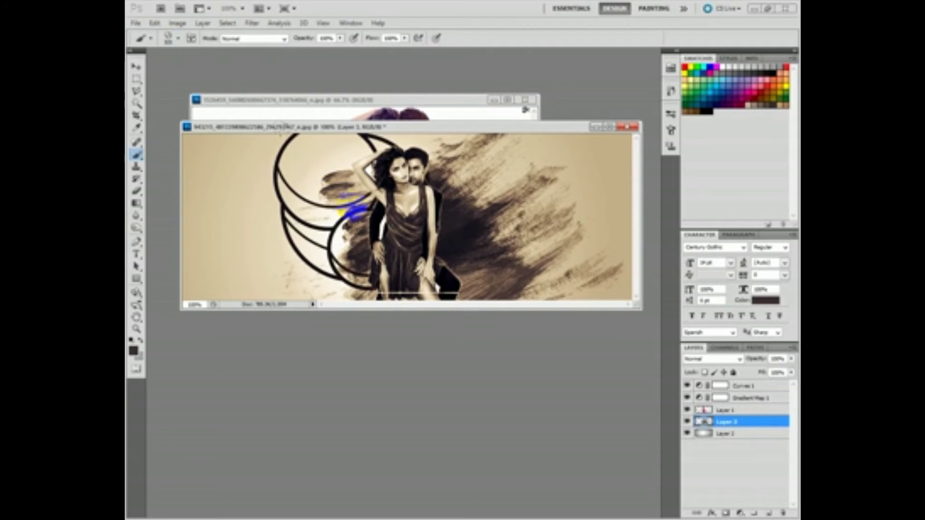
pyautogui.click(136, 70)
# - Set Layer 3 to Overlay blending and start a text line right of the couple
pyautogui.click(712, 359)
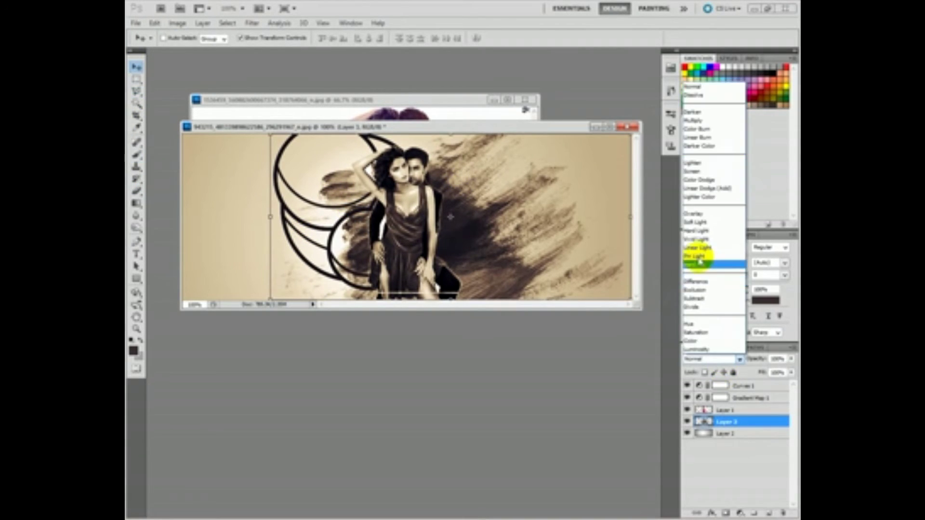
pyautogui.click(693, 213)
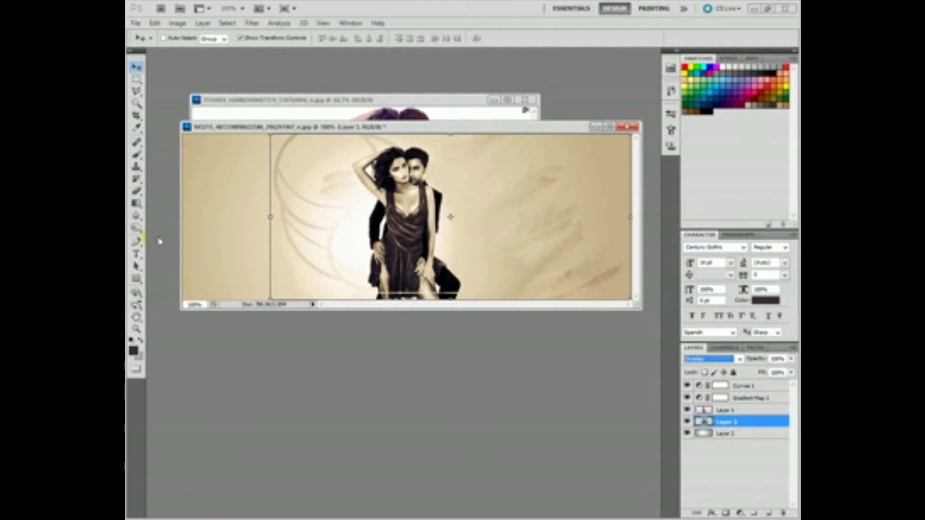
pyautogui.click(137, 254)
pyautogui.click(454, 222)
pyautogui.write('your name')
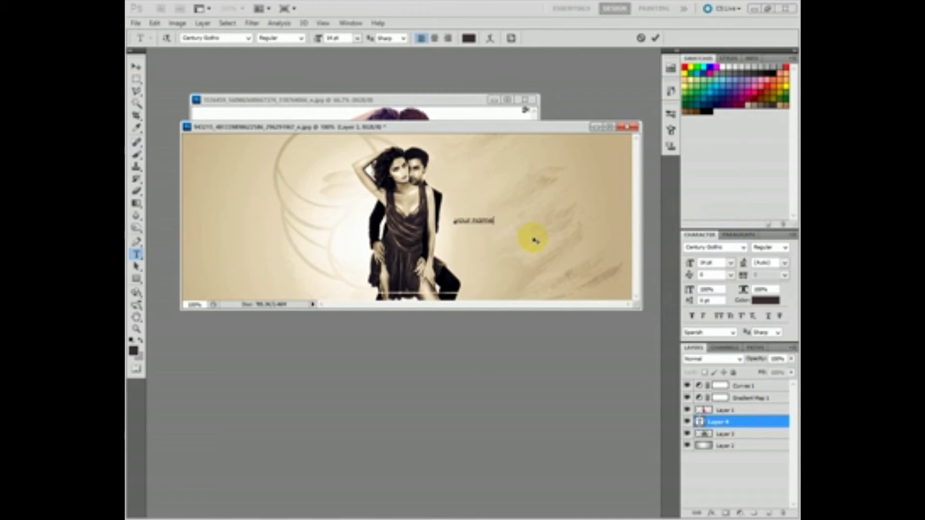
# - Change the 'your name' text font to Hinge
pyautogui.hotkey('ctrl', 'a')
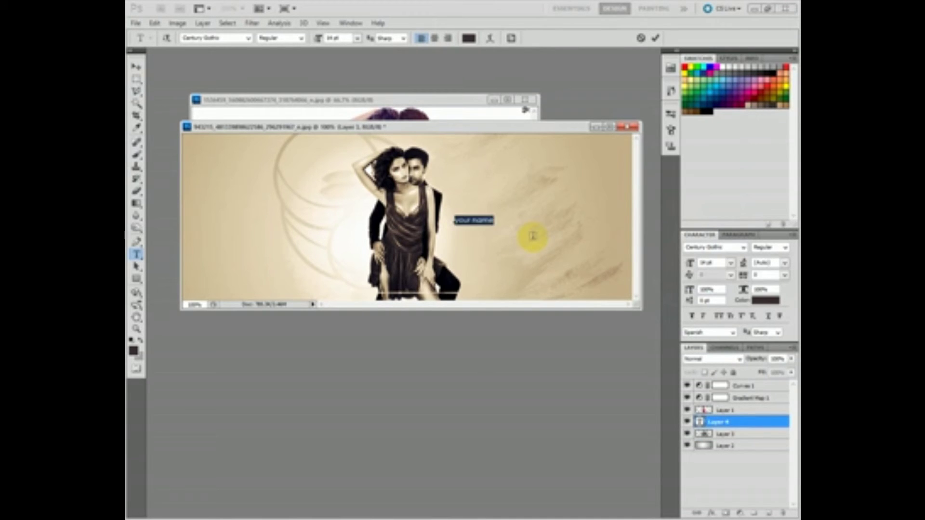
pyautogui.click(249, 38)
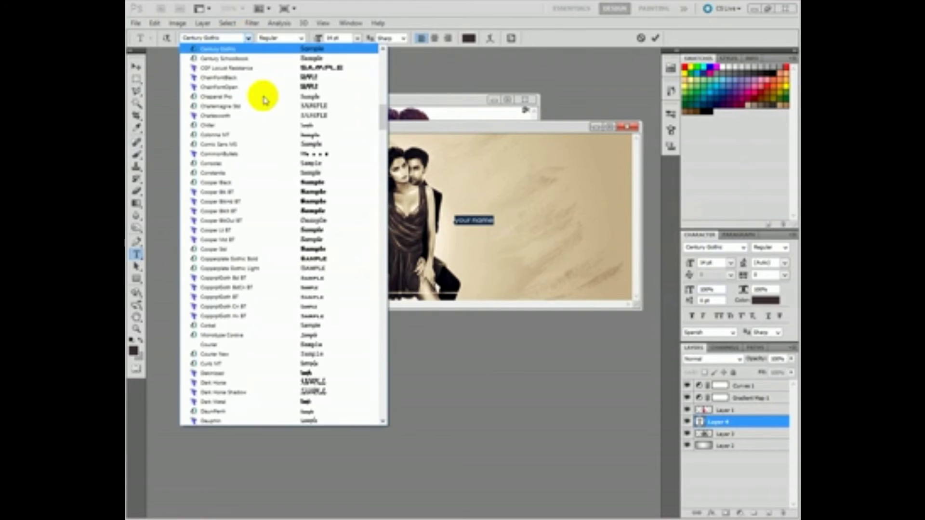
pyautogui.scroll(-10, 378, 181)
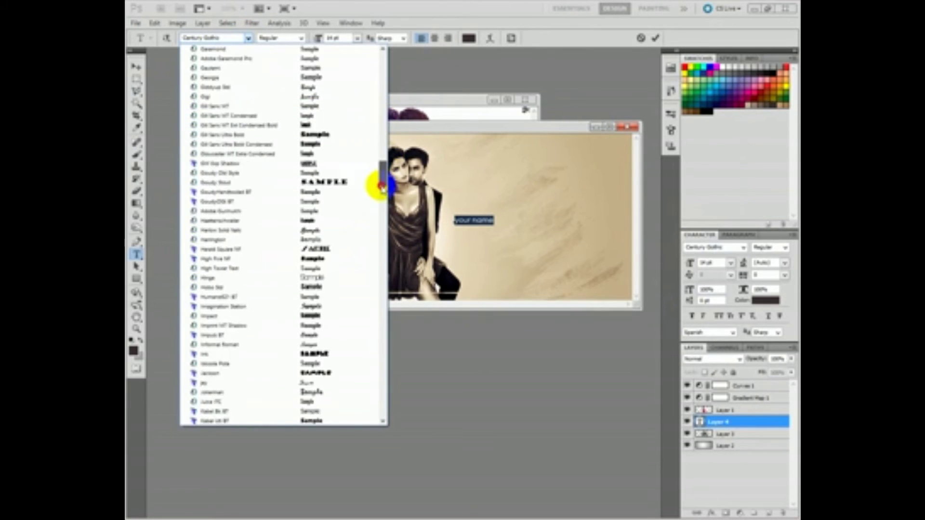
pyautogui.scroll(-10, 378, 182)
pyautogui.scroll(-10, 378, 181)
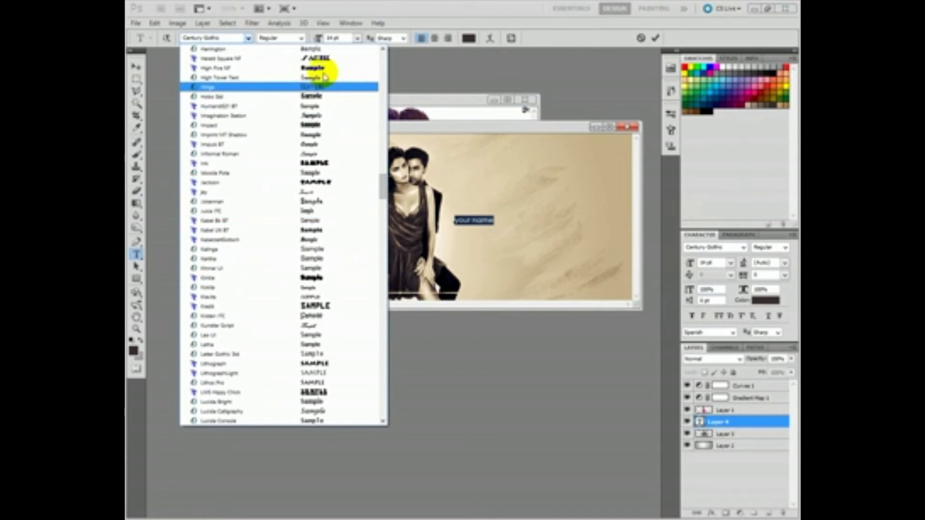
pyautogui.click(328, 87)
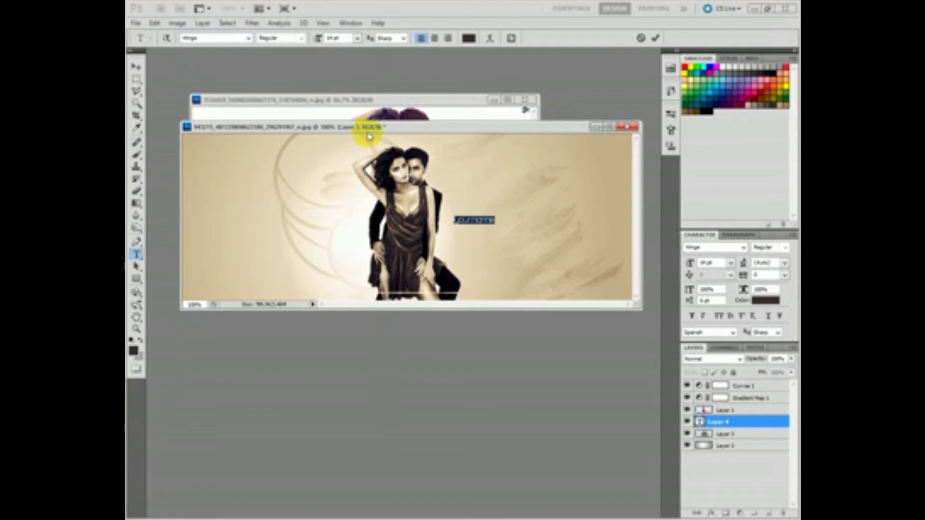
pyautogui.click(138, 68)
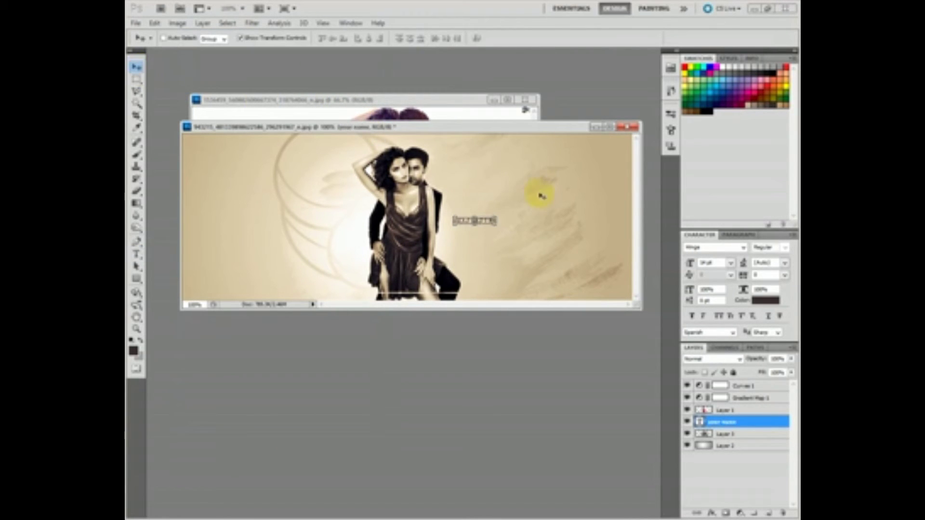
# - Scale the 'your name' text up about 400% and add a new empty layer above it
pyautogui.hotkey('ctrl', 't')
pyautogui.moveTo(496, 216); pyautogui.dragTo(571, 205)
pyautogui.press('Return')
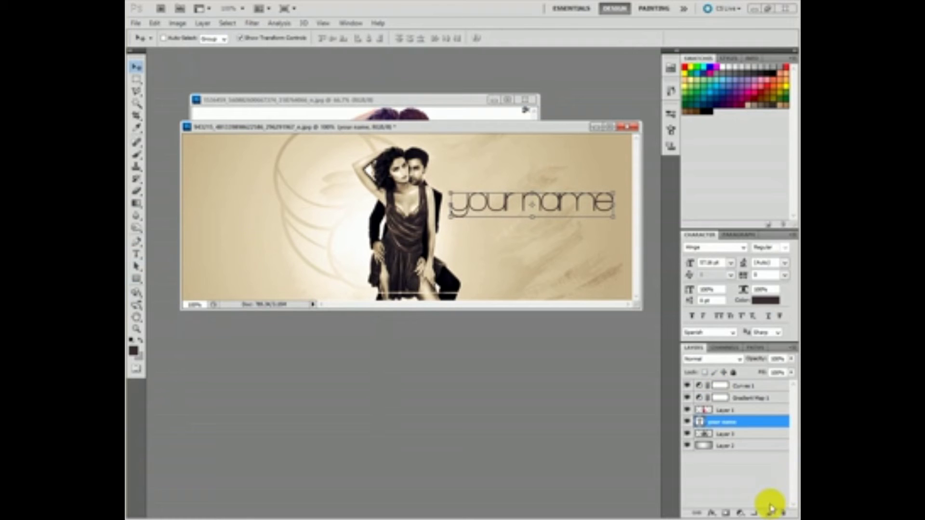
pyautogui.hotkey('ctrl', 'shift', 'alt', 'n')
# - Paint a soft dark spot left of the couple with a 0%-hardness round brush, then squash it
pyautogui.press('b')
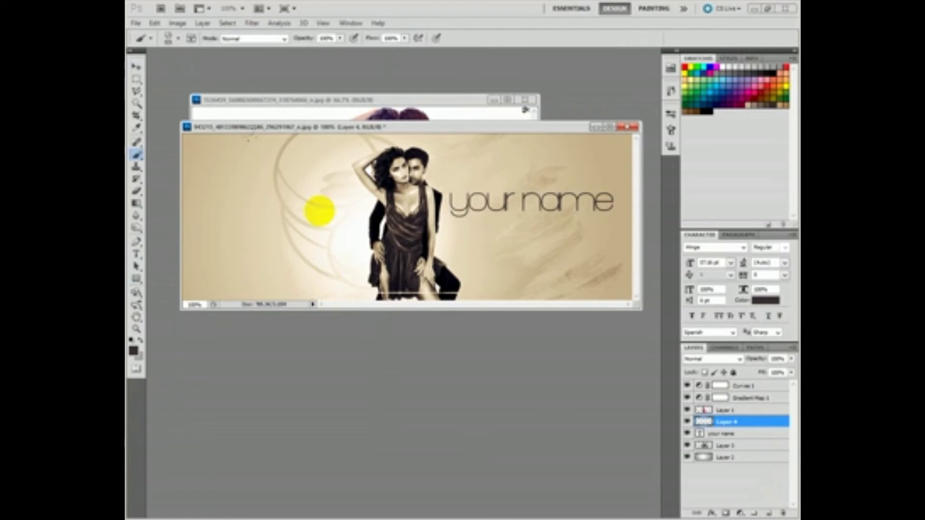
pyautogui.click(178, 38)
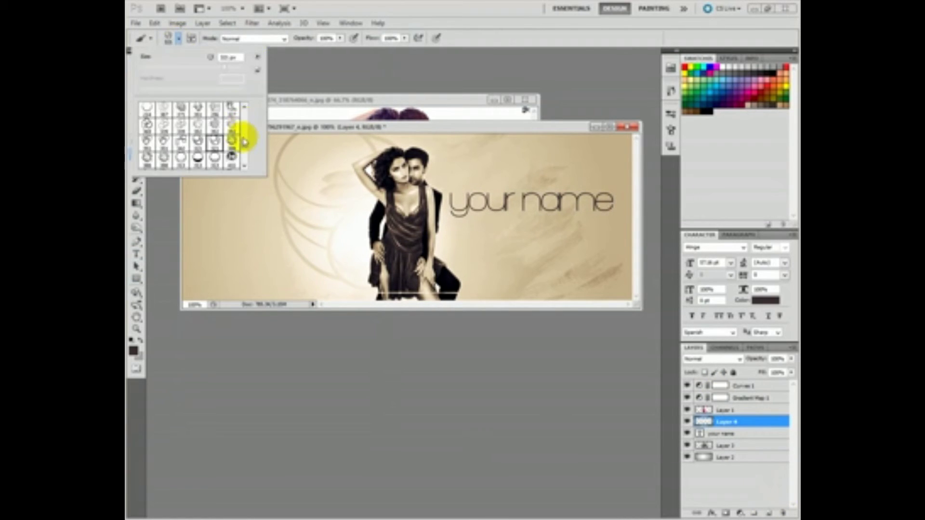
pyautogui.moveTo(244, 135); pyautogui.dragTo(245, 106)
pyautogui.click(214, 110)
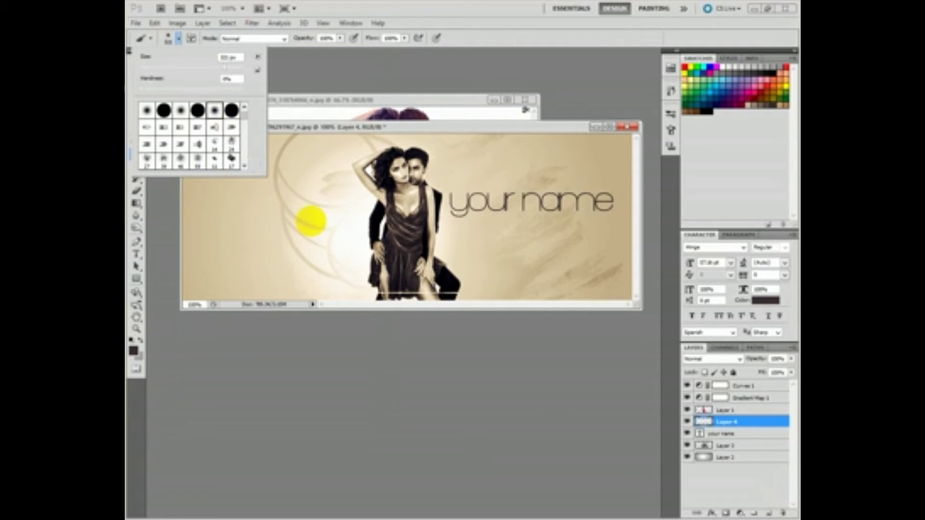
pyautogui.click(311, 221)
pyautogui.click(311, 221)
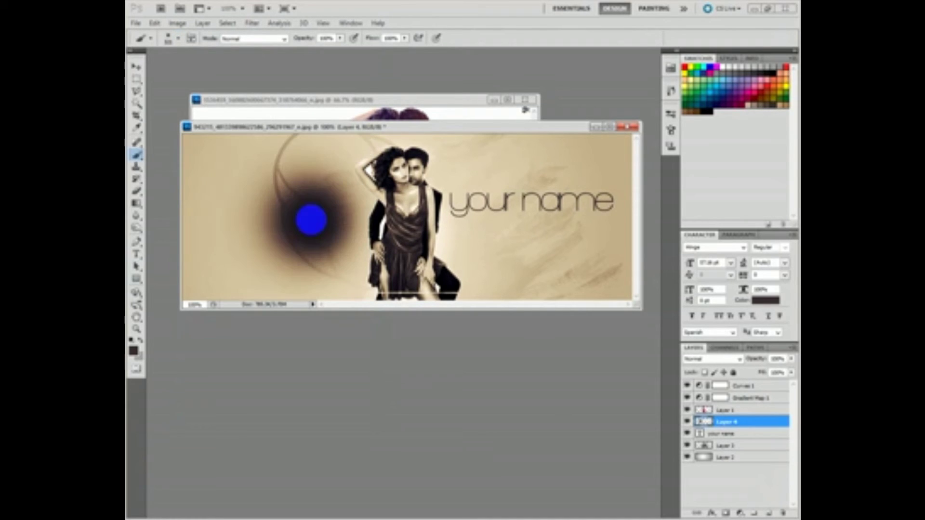
pyautogui.click(138, 67)
pyautogui.moveTo(318, 134); pyautogui.dragTo(324, 216)
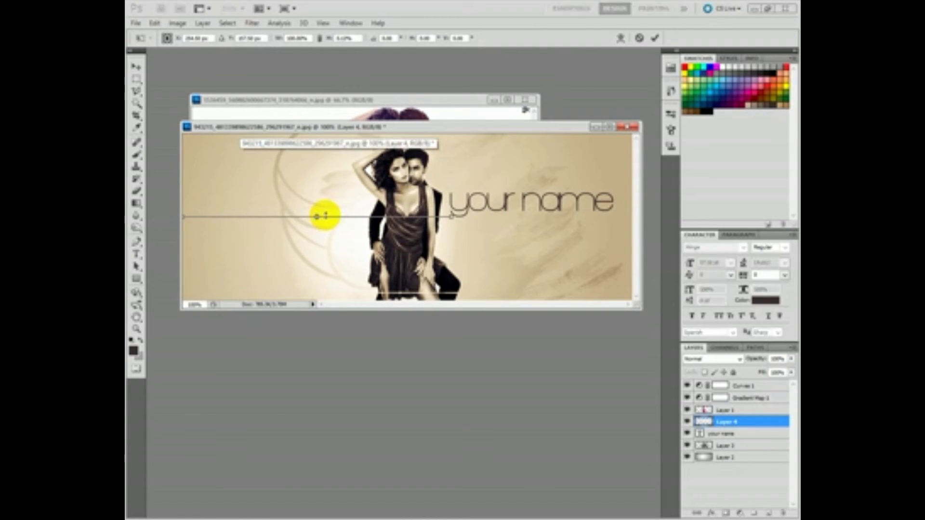
pyautogui.press('Return')
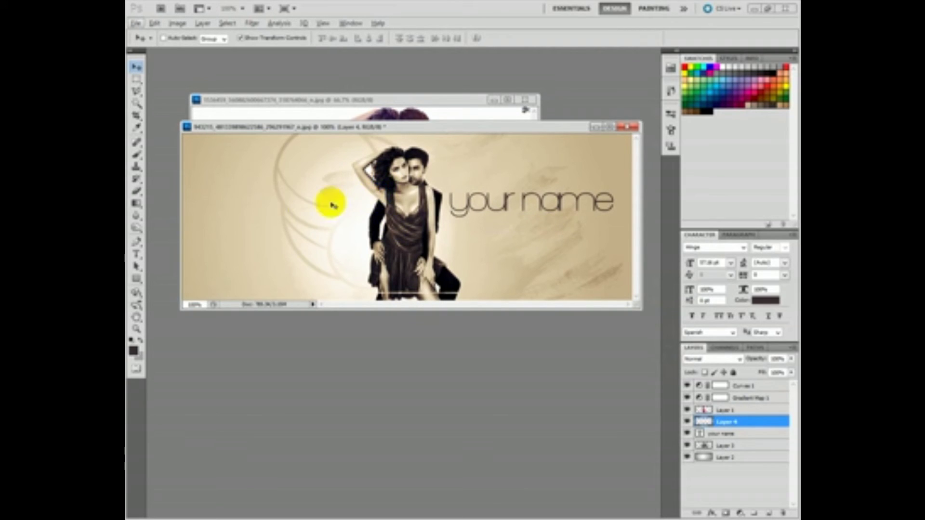
# - Paint another large soft dark spot left of the couple and begin transforming it
pyautogui.press('b')
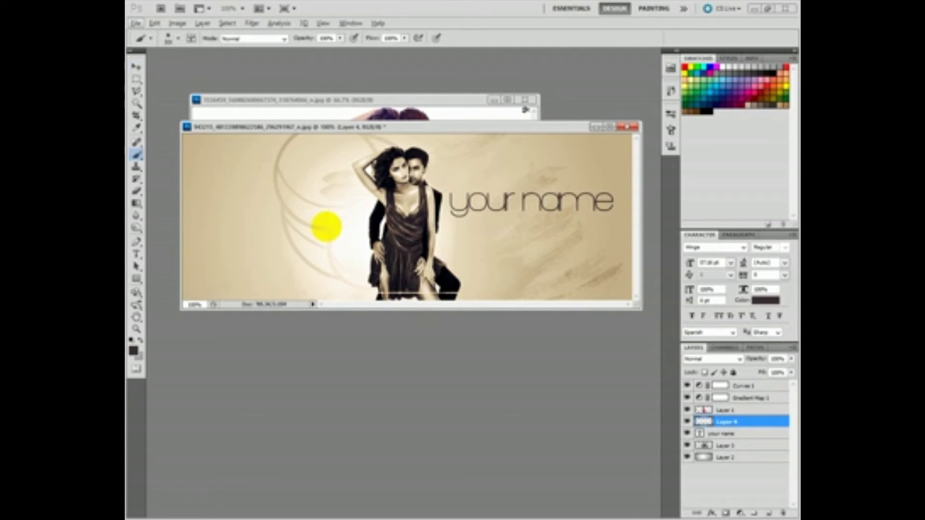
pyautogui.click(308, 208)
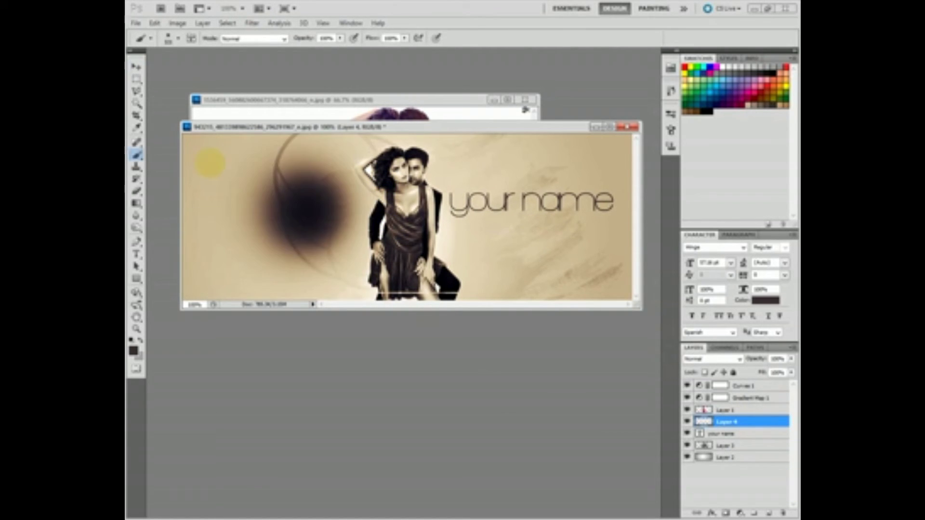
pyautogui.click(137, 66)
pyautogui.click(313, 159)
# - Squash the dark spot vertically into a horizontal streak
pyautogui.moveTo(313, 159); pyautogui.dragTo(318, 216)
pyautogui.keyDown('ctrl'); pyautogui.click(329, 211); pyautogui.keyUp('ctrl')
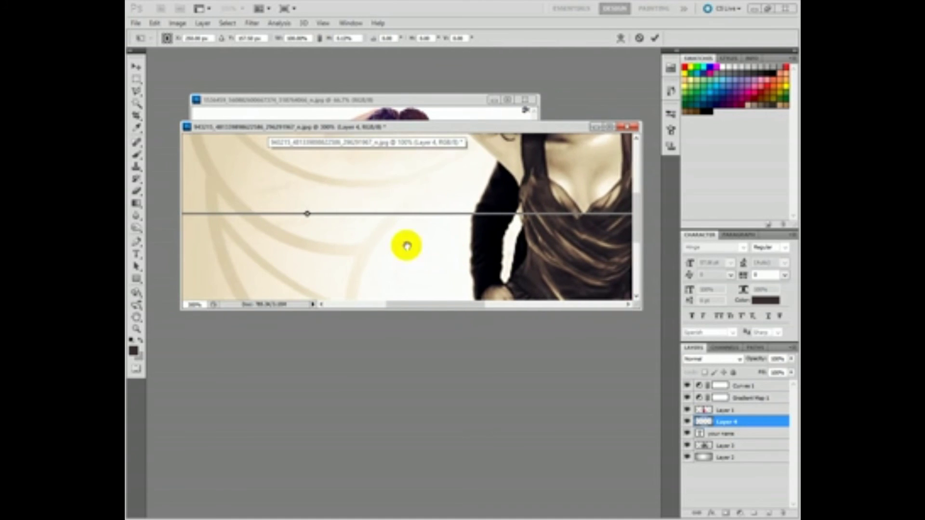
pyautogui.press('z')
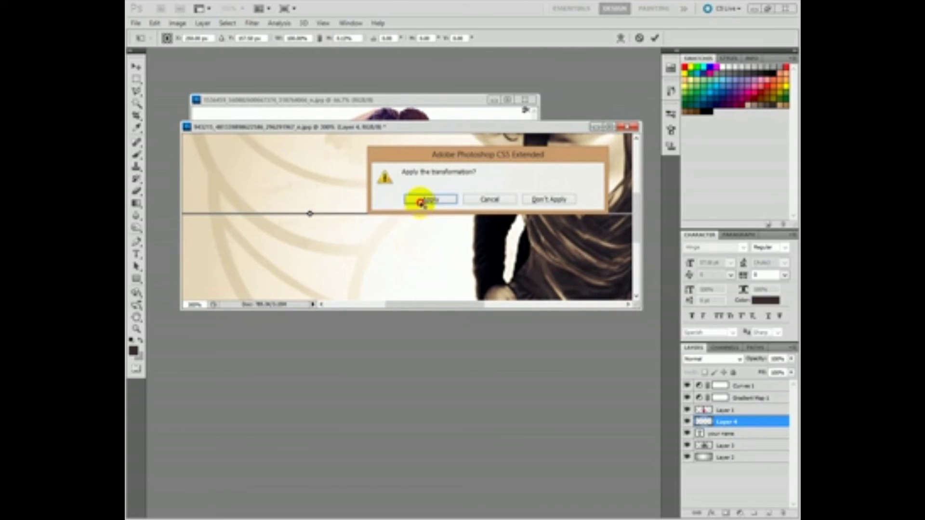
pyautogui.click(426, 199)
pyautogui.click(349, 219)
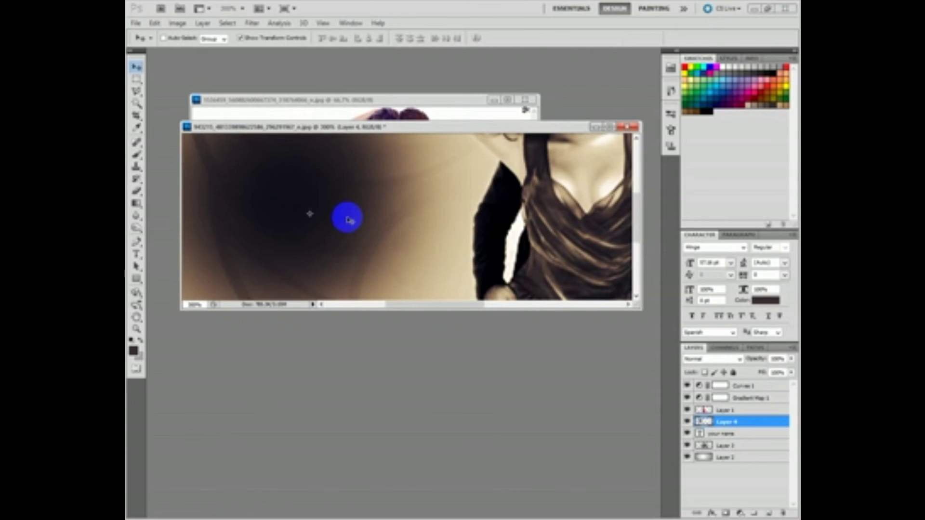
pyautogui.hotkey('ctrl', '-')
pyautogui.hotkey('ctrl', '-')
pyautogui.hotkey('ctrl', '-')
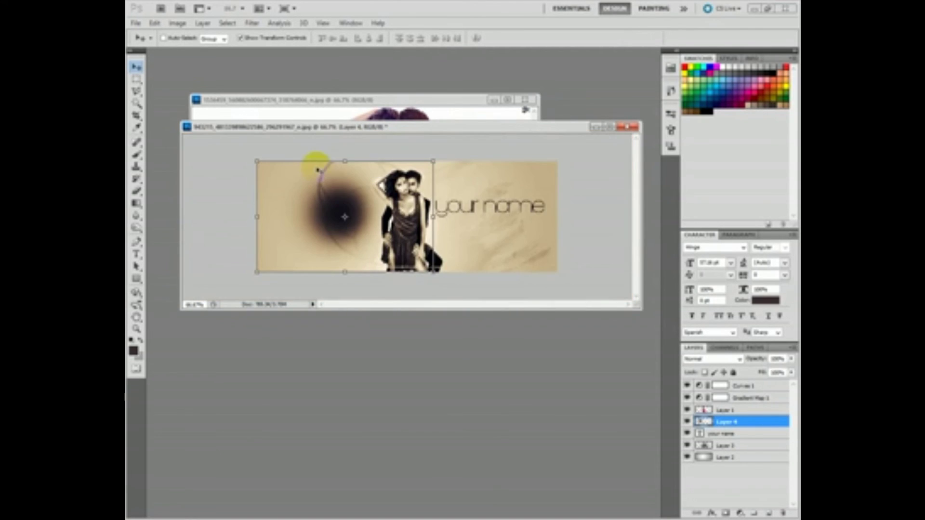
pyautogui.moveTo(347, 160); pyautogui.dragTo(358, 217)
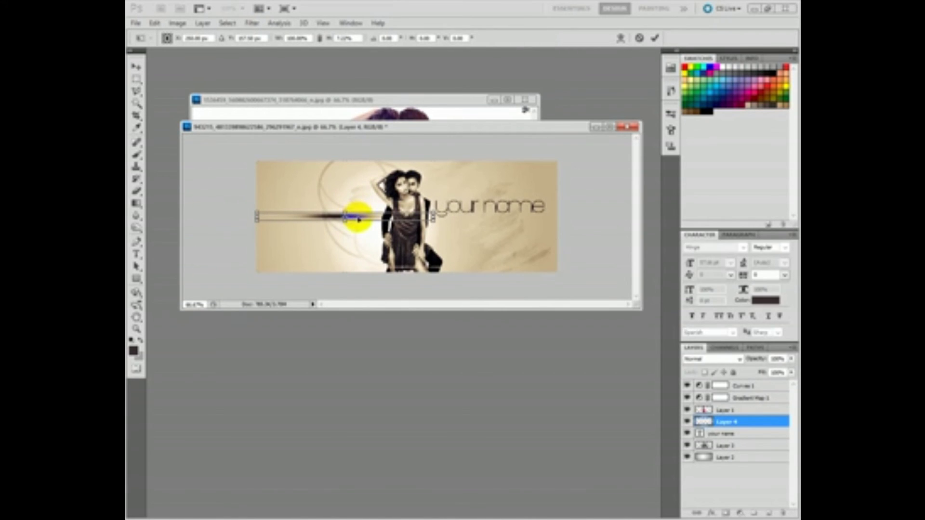
# - Flatten the streak into a very thin line and commit the transform
pyautogui.hotkey('ctrl', '+')
pyautogui.hotkey('ctrl', '+')
pyautogui.hotkey('ctrl', '+')
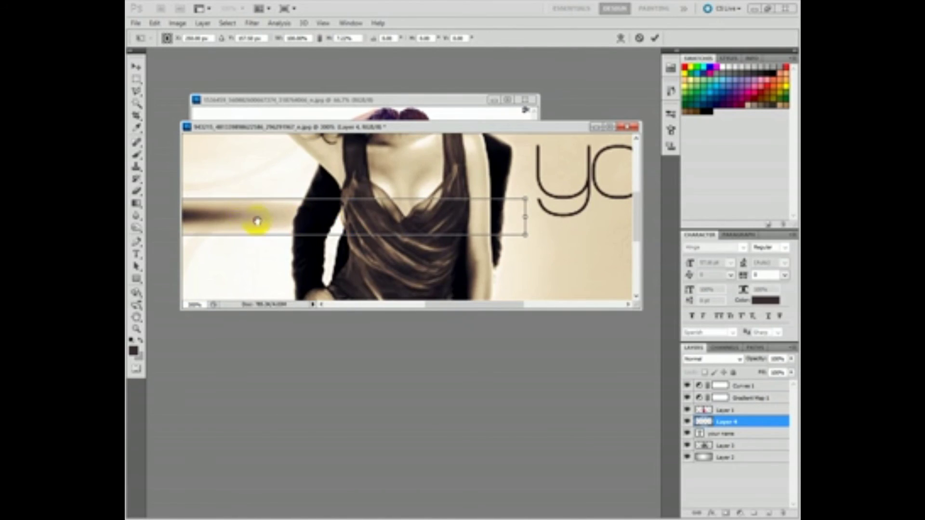
pyautogui.moveTo(257, 222)
pyautogui.mouseDown()
pyautogui.moveTo(458, 227)
pyautogui.moveTo(397, 228)
pyautogui.mouseUp()
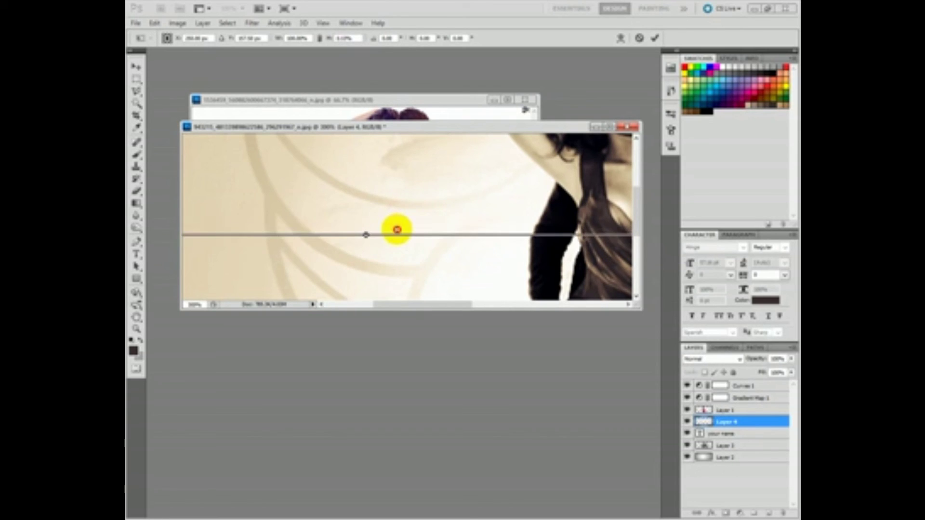
pyautogui.moveTo(397, 230); pyautogui.dragTo(397, 230)
pyautogui.moveTo(397, 230); pyautogui.dragTo(397, 228)
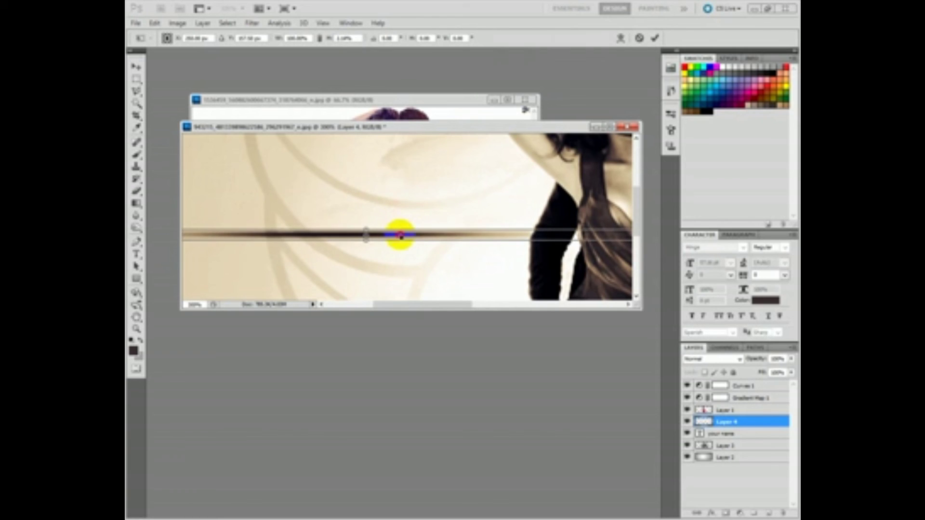
pyautogui.press('Return')
pyautogui.hotkey('ctrl', '-')
pyautogui.hotkey('ctrl', '-')
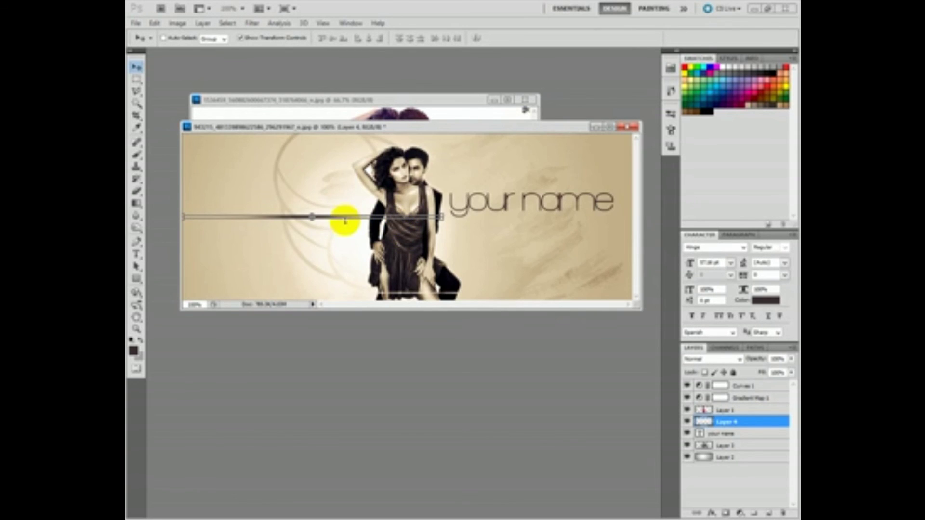
pyautogui.hotkey('ctrl', 't')
pyautogui.click(396, 219)
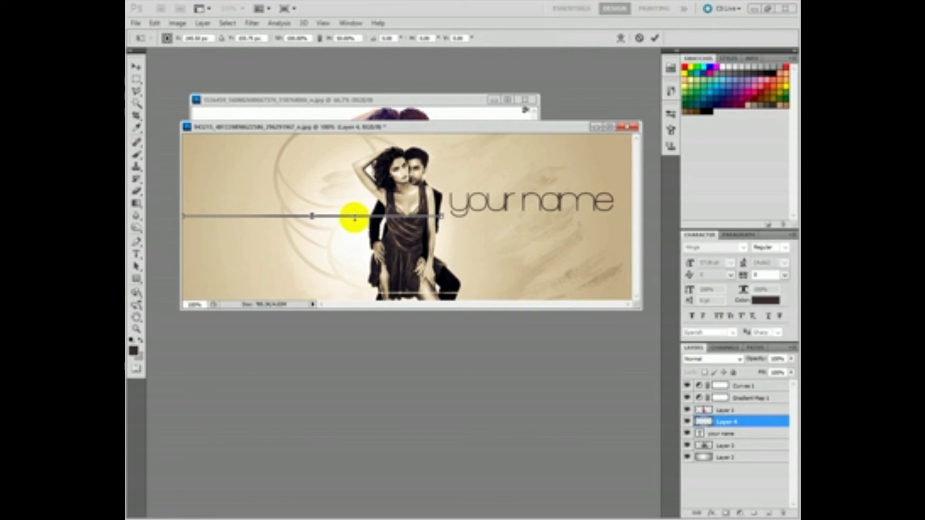
pyautogui.press('Return')
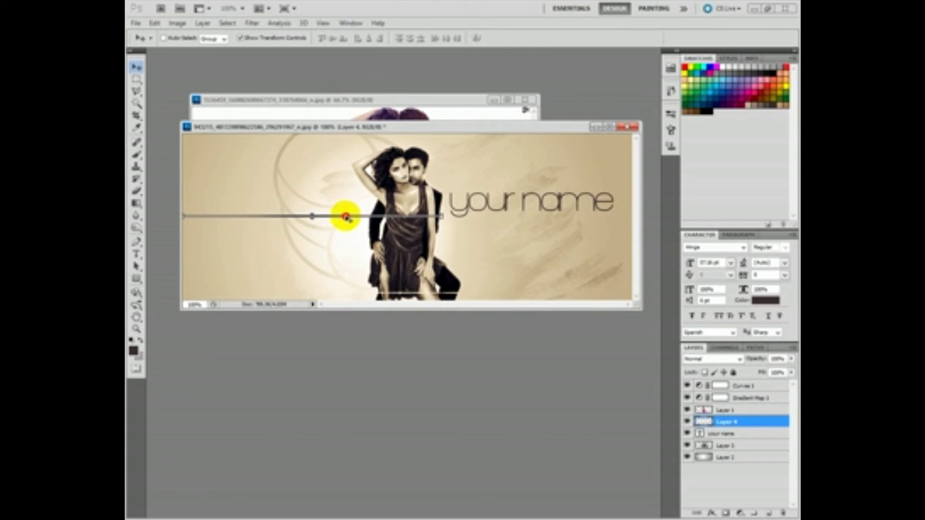
# - Move the thin line just beneath the 'your name' text, nudging it upward
pyautogui.moveTo(346, 216); pyautogui.dragTo(592, 215)
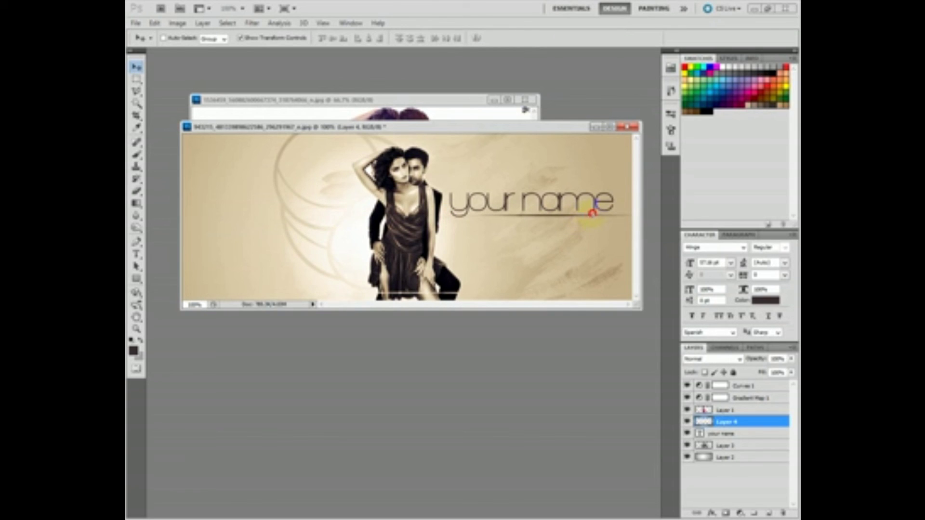
pyautogui.hotkey('shift', 'Up')
pyautogui.moveTo(592, 212)
pyautogui.mouseDown()
pyautogui.moveTo(584, 195)
pyautogui.moveTo(580, 215)
pyautogui.mouseUp()
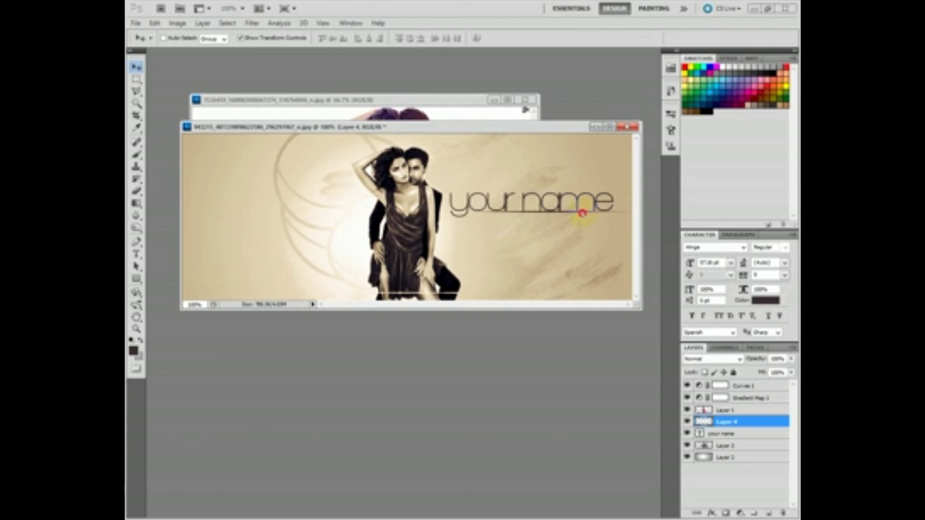
pyautogui.hotkey('shift', 'Up')
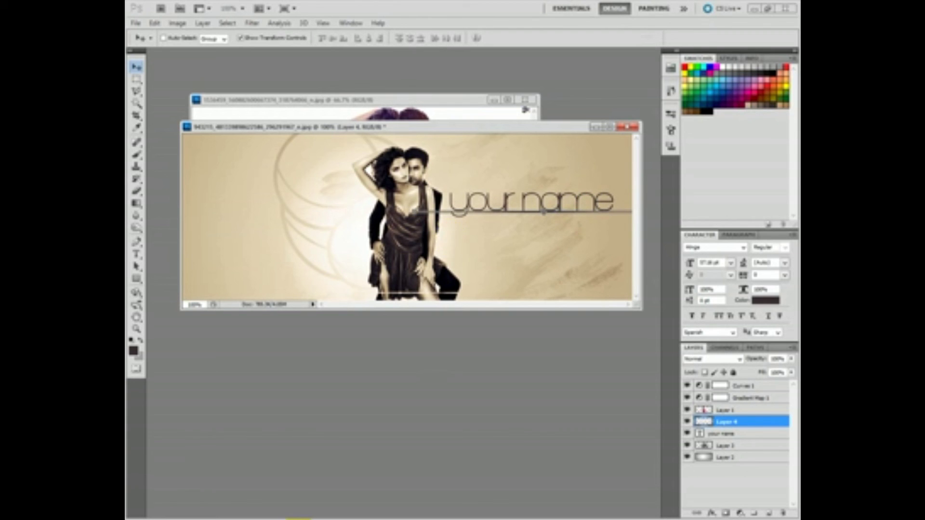
# - Add a credit text line near the bottom right and set it in Iskoola Pota
pyautogui.click(136, 254)
pyautogui.click(482, 289)
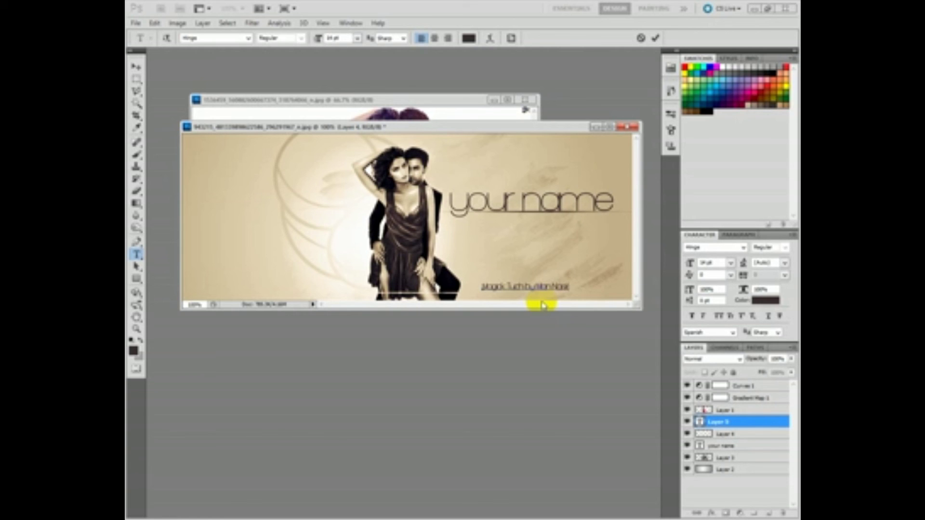
pyautogui.hotkey('ctrl', 'a')
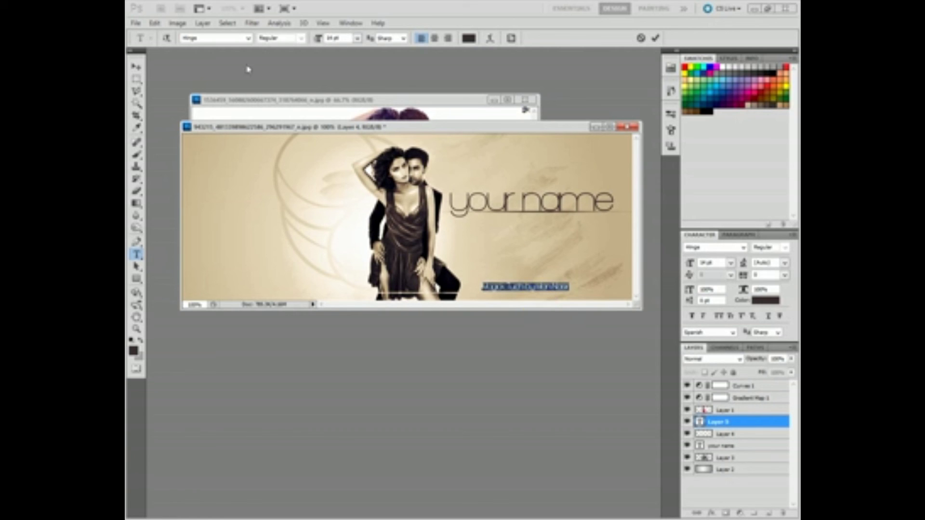
pyautogui.click(248, 38)
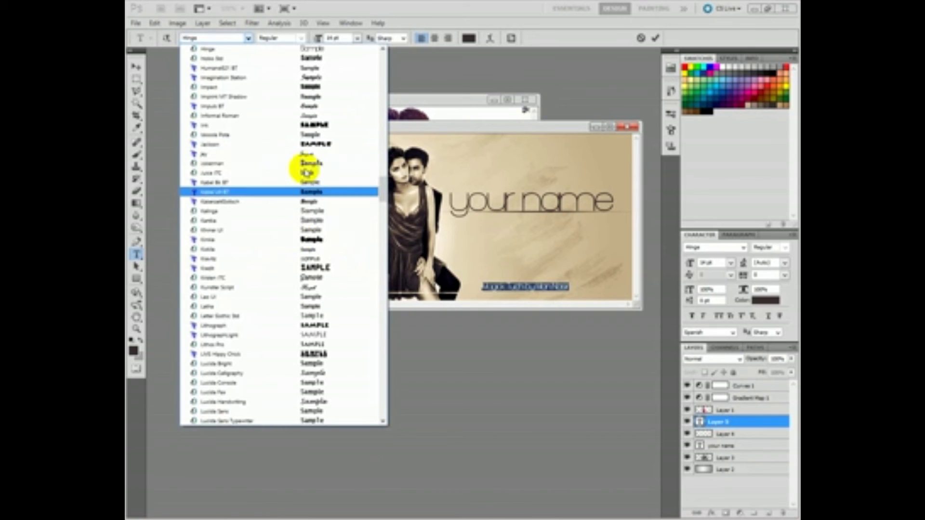
pyautogui.click(313, 135)
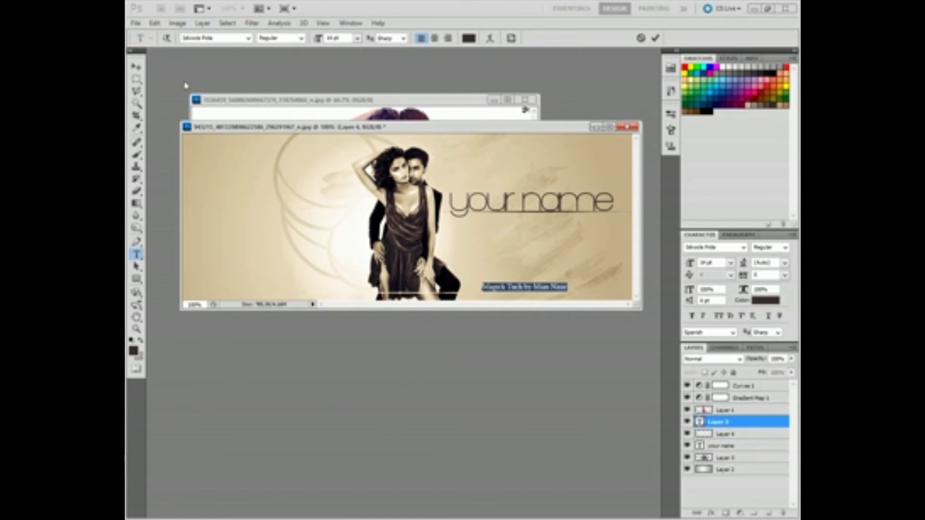
# - Move the credit text up to sit just below the 'your name' title
pyautogui.click(136, 66)
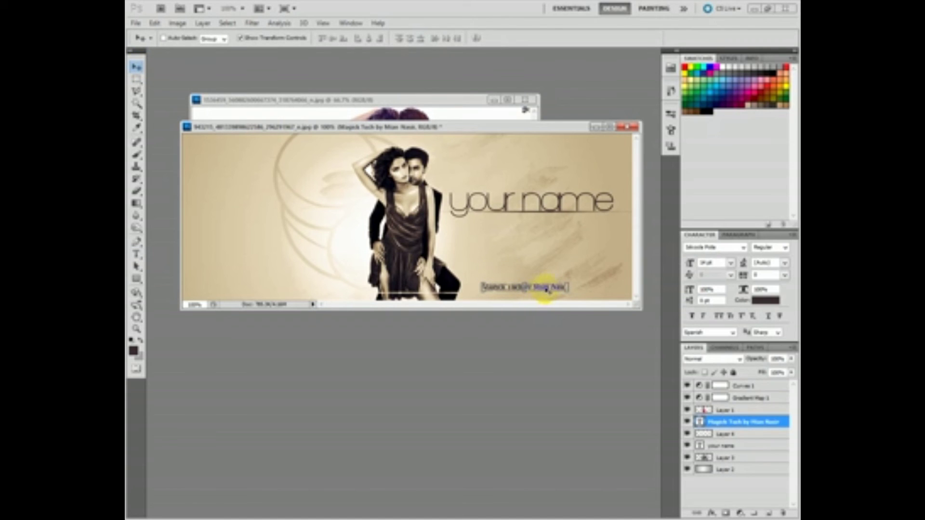
pyautogui.moveTo(548, 289); pyautogui.dragTo(600, 220)
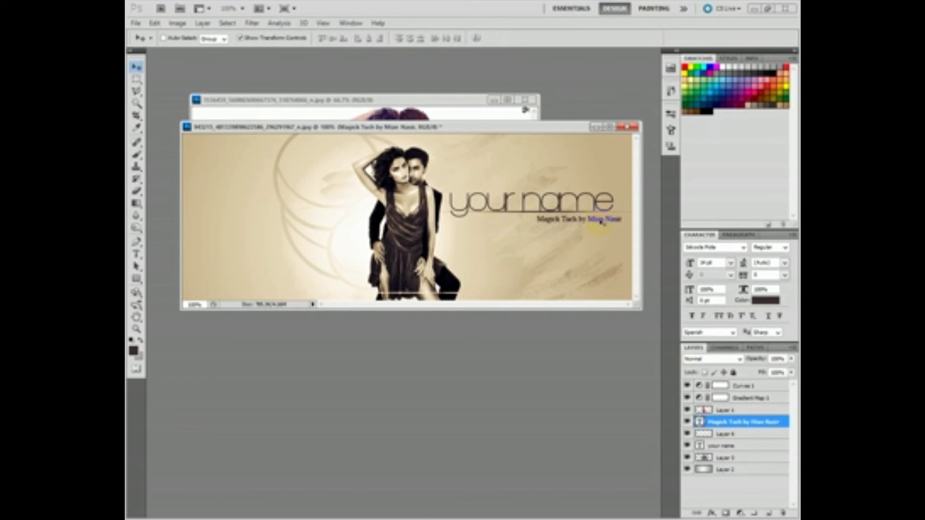
pyautogui.click(137, 23)
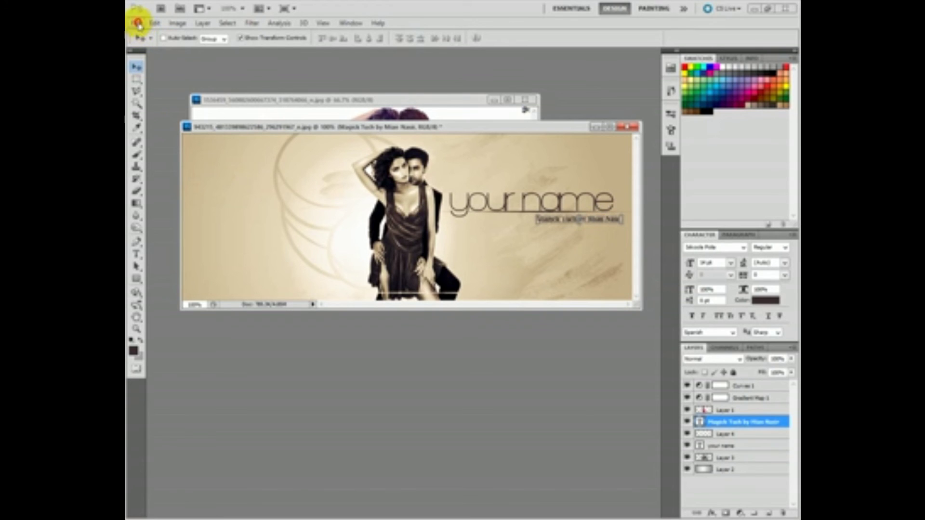
pyautogui.click(385, 180)
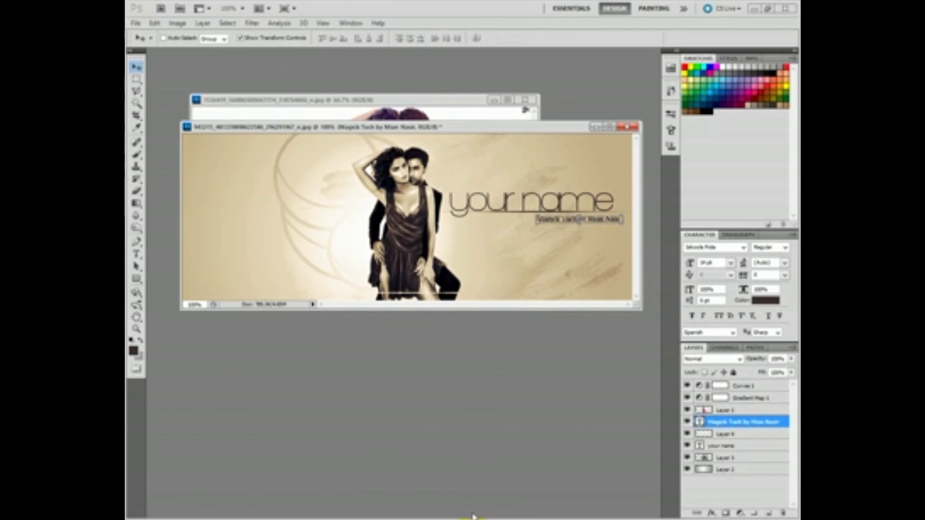